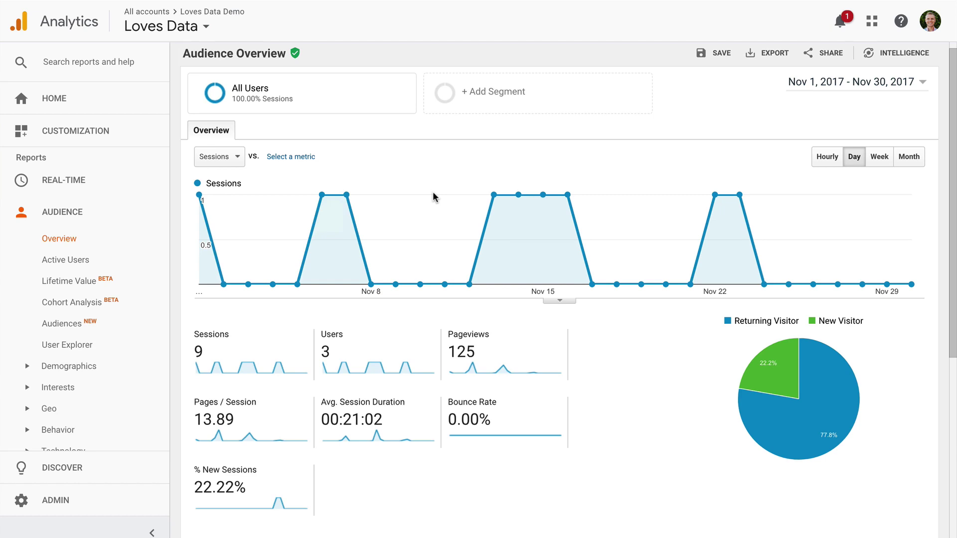
Open Behavior > Events > Top Events and drill into the Scroll category's 25%–100% actions
scroll(149, 295, down, 3)
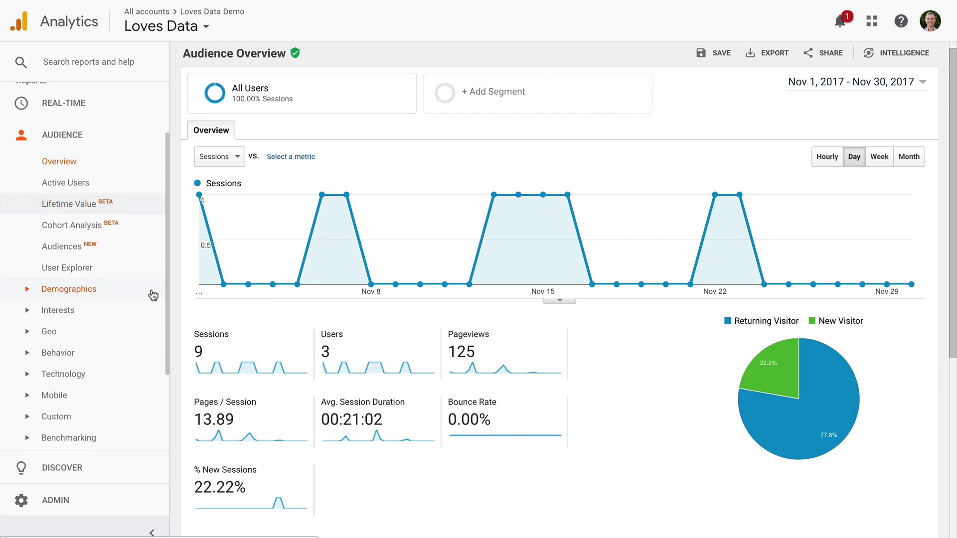
scroll(152, 296, down, 4)
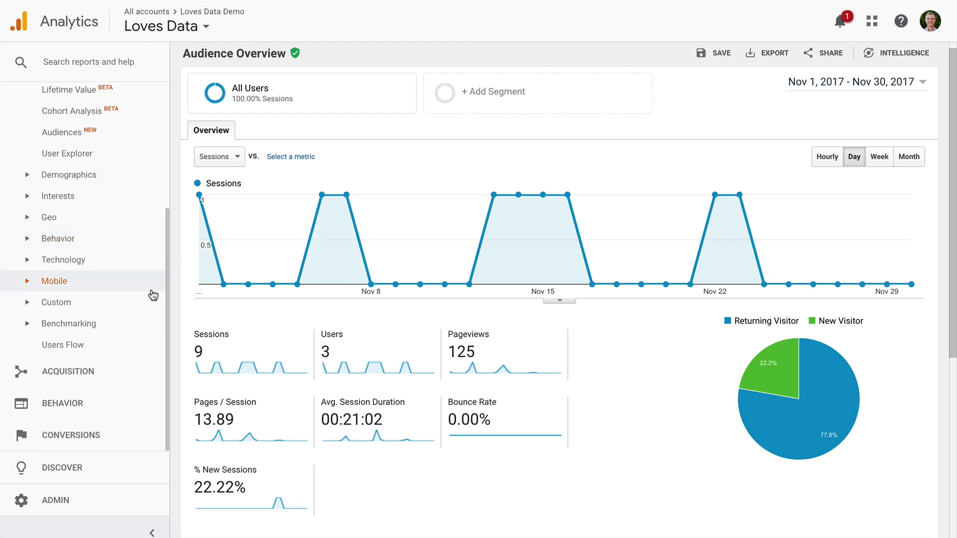
click(111, 411)
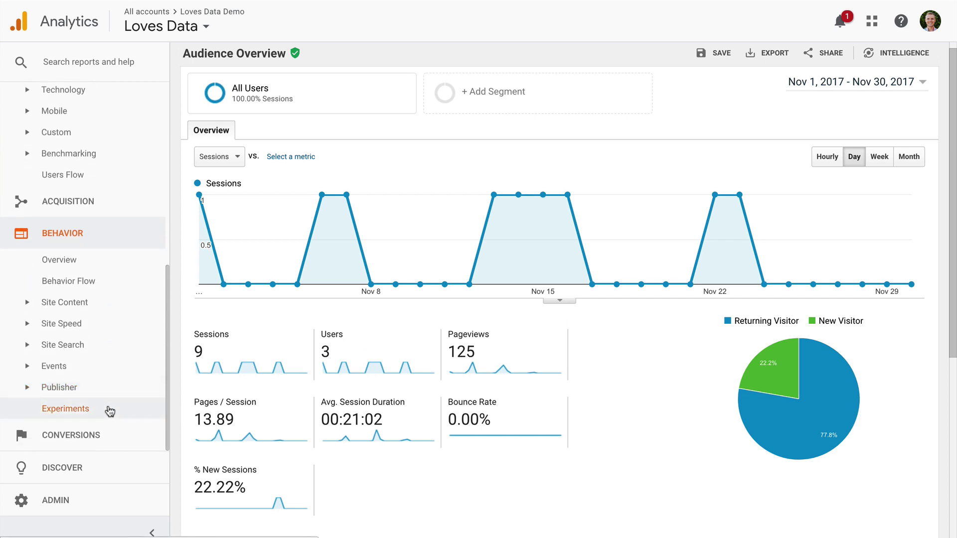
click(82, 370)
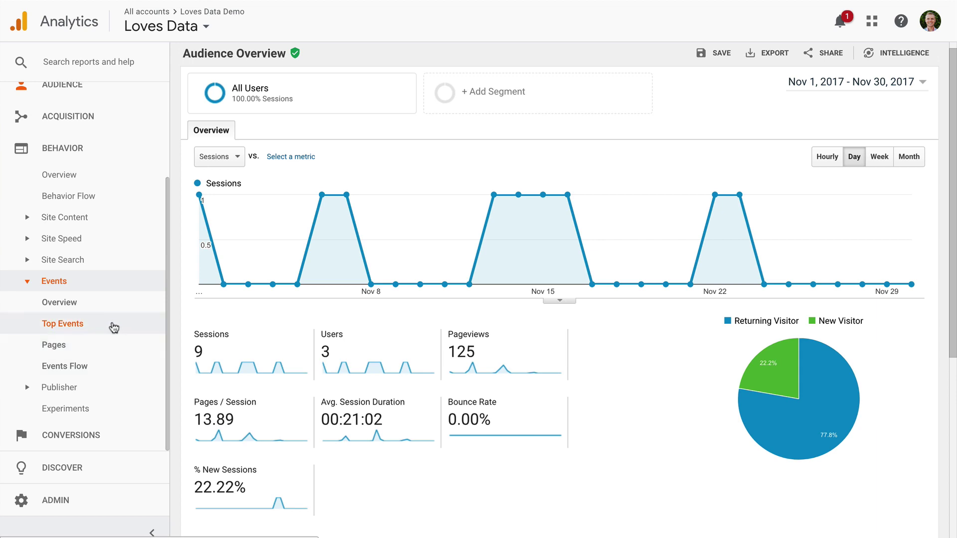
click(112, 326)
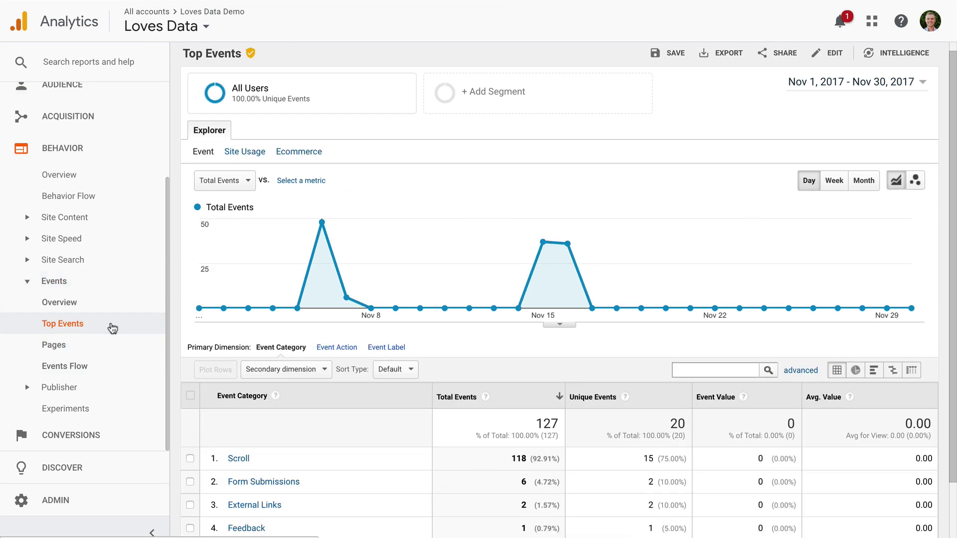
scroll(452, 377, down, 2)
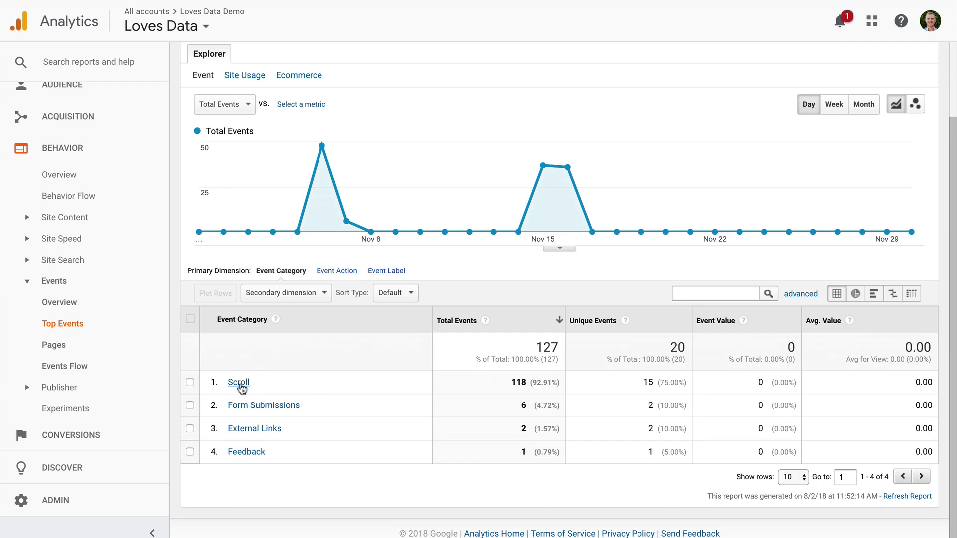
click(237, 382)
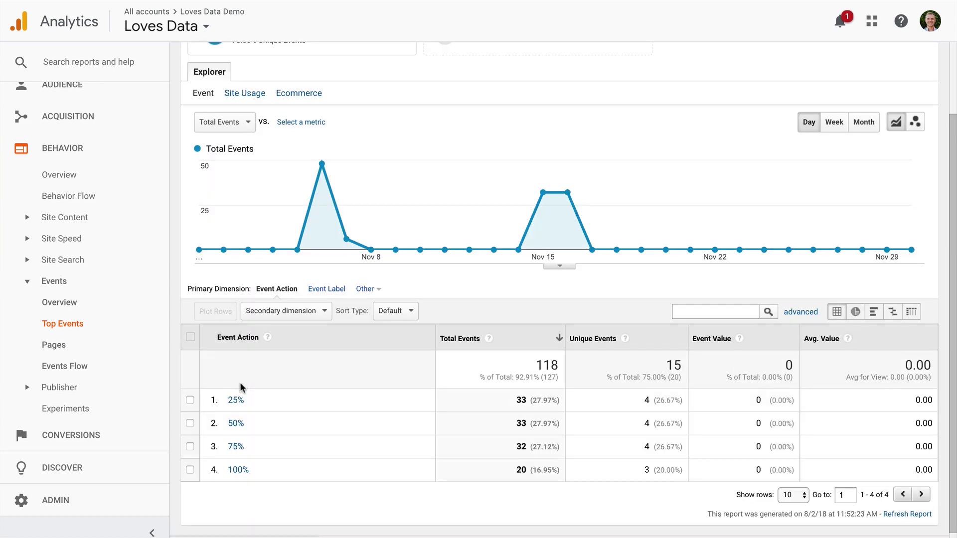
scroll(325, 417, down, 1)
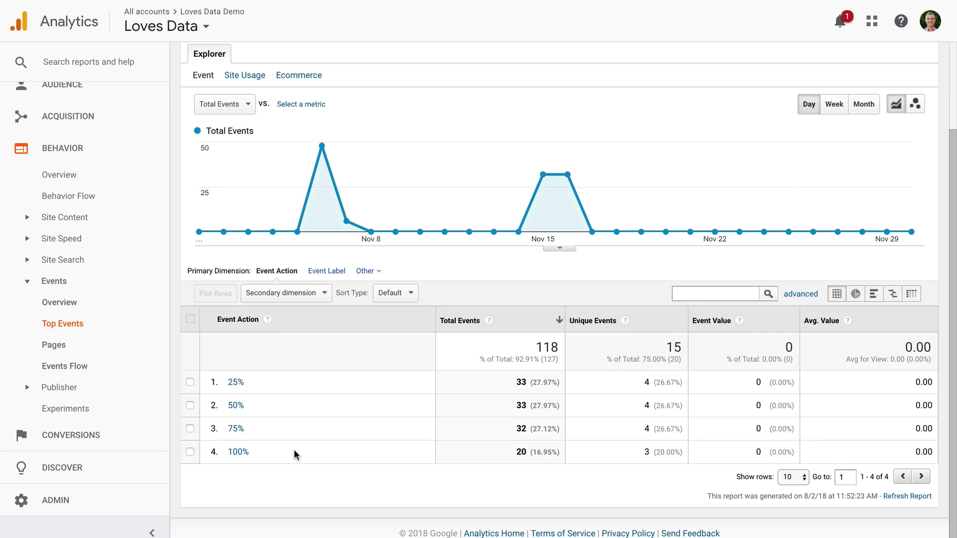
Drill into the Scroll 100% action and make Page the primary dimension
click(239, 452)
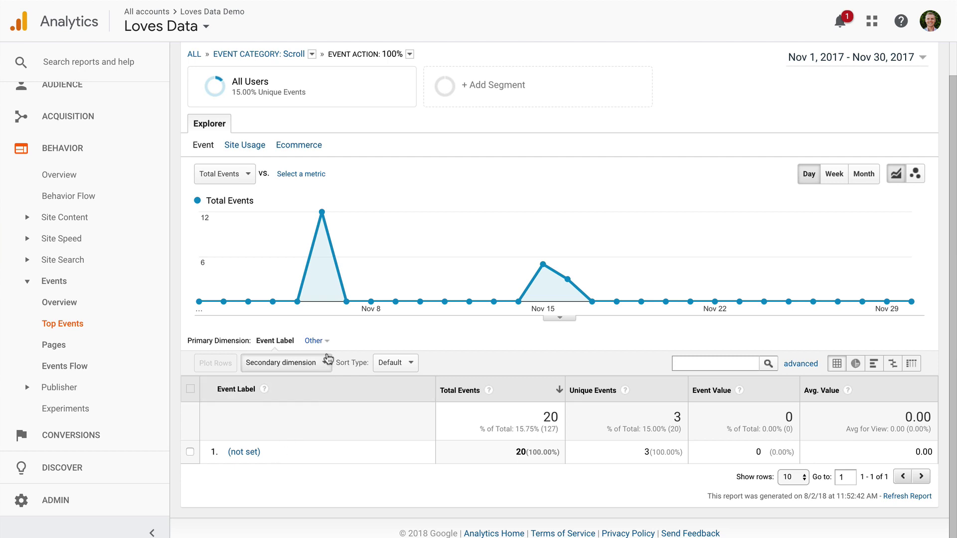
click(328, 341)
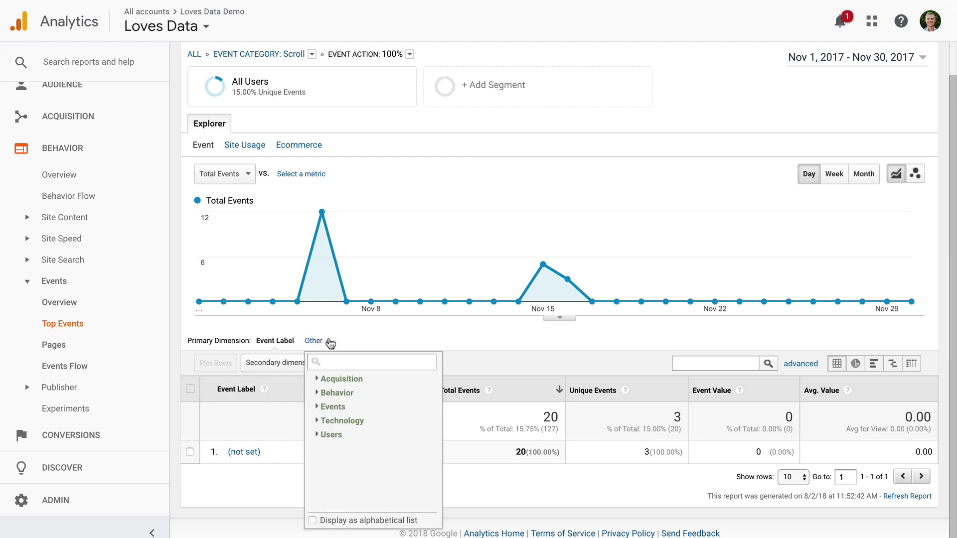
text(page)
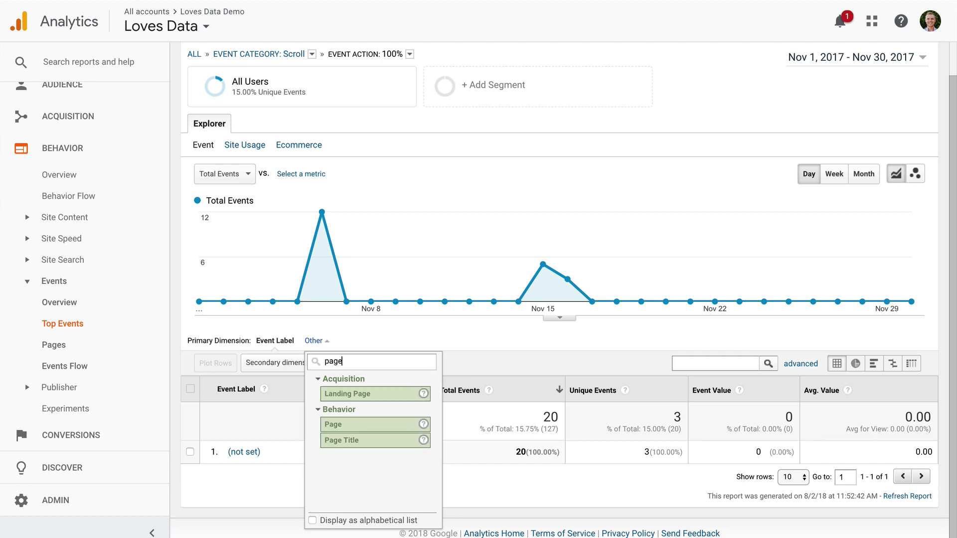
click(357, 424)
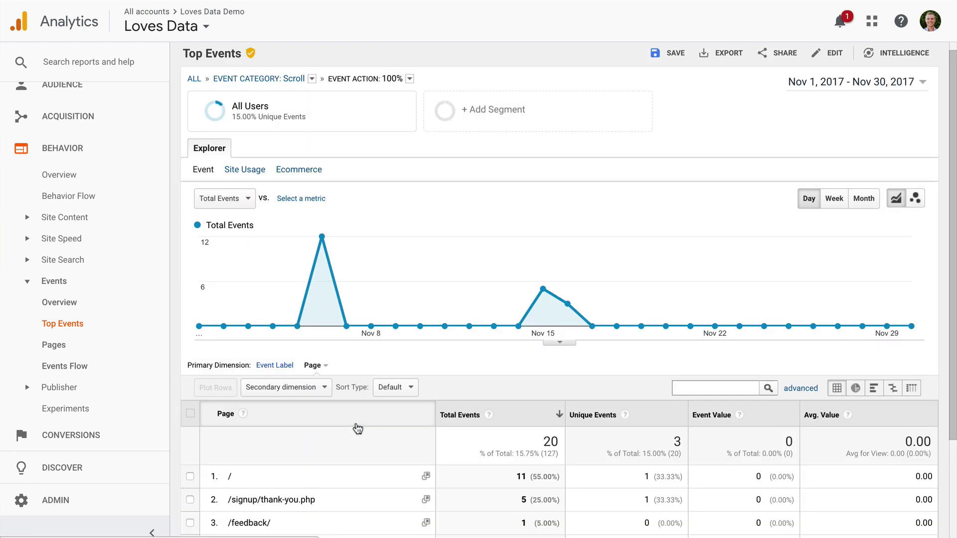
scroll(358, 429, down, 4)
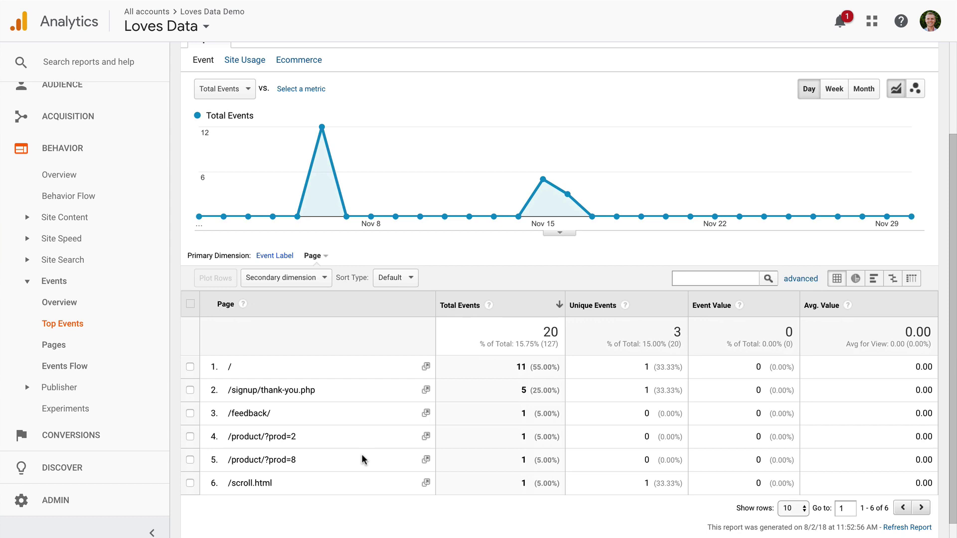
Open the Event Pages report and drill into the / page's Scroll event actions
click(96, 353)
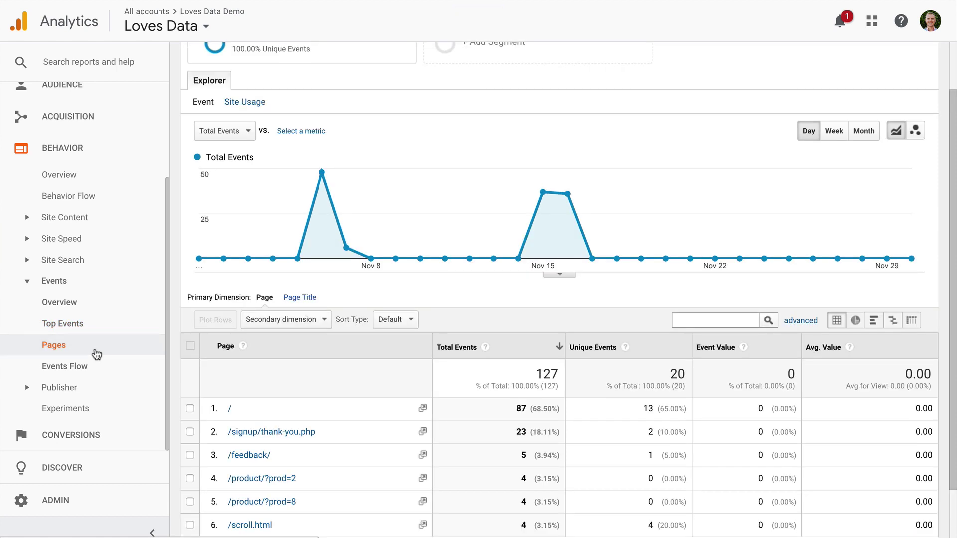
scroll(369, 398, down, 3)
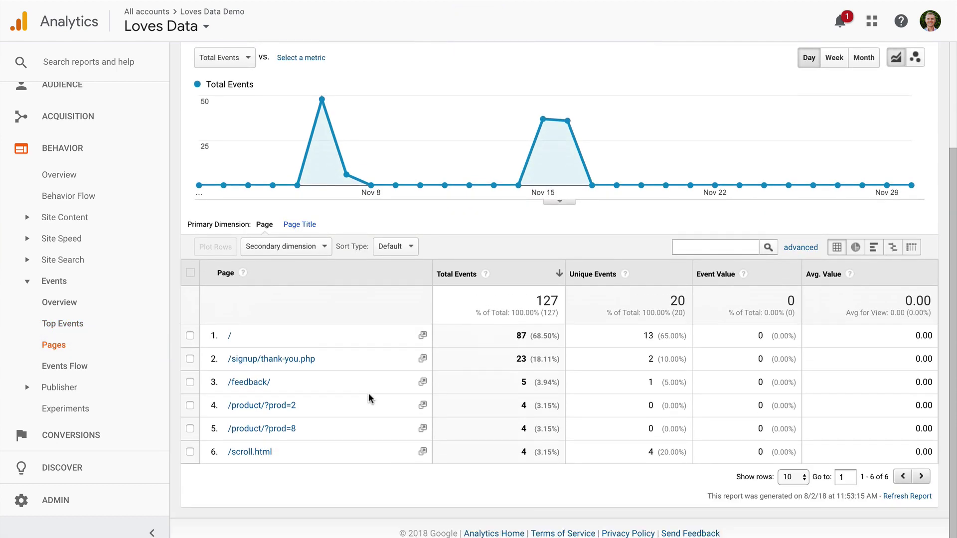
click(230, 335)
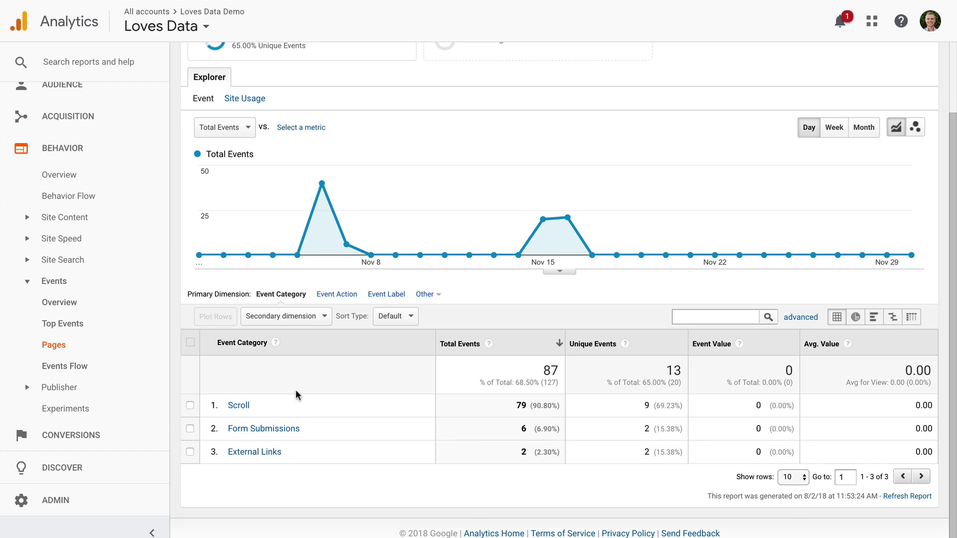
click(243, 407)
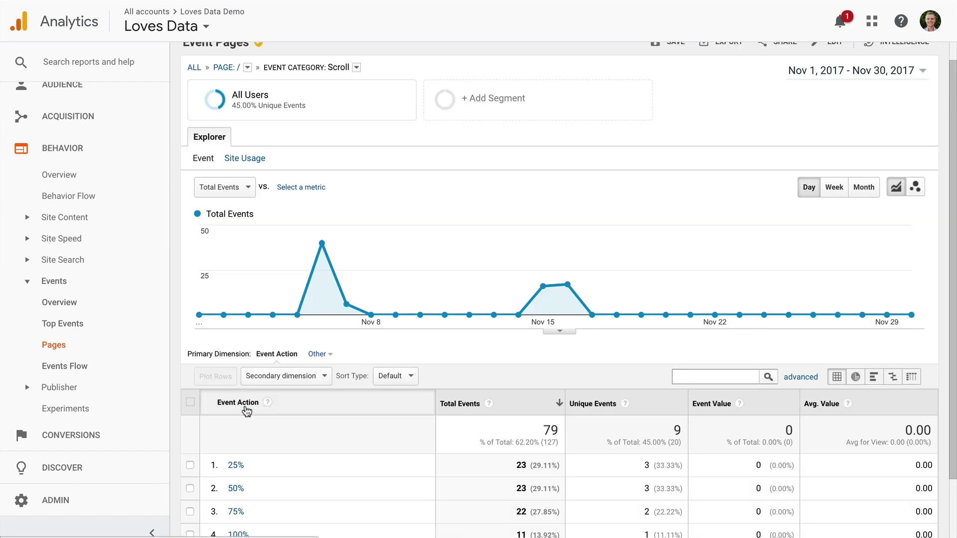
scroll(341, 417, down, 2)
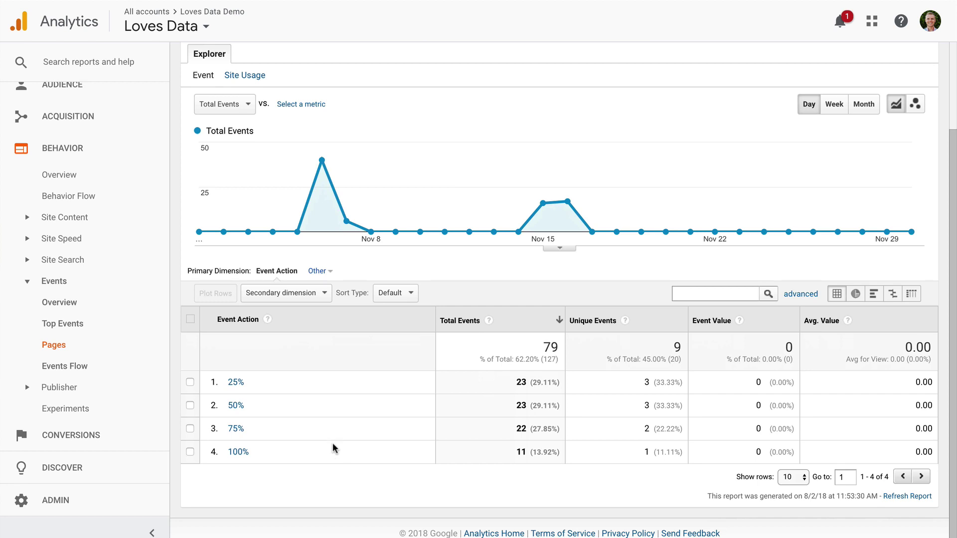
Start a new report from Customization > Custom Reports
scroll(112, 187, up, 3)
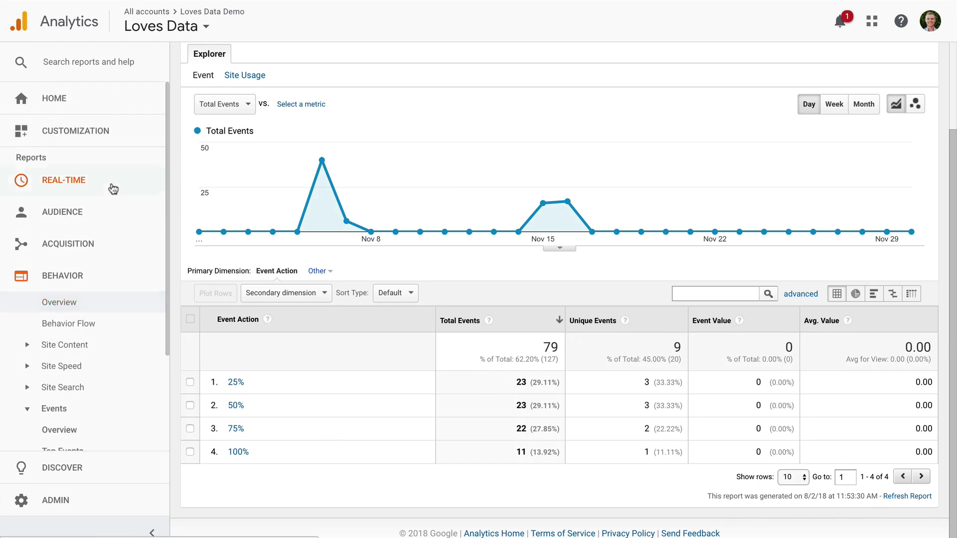
click(112, 135)
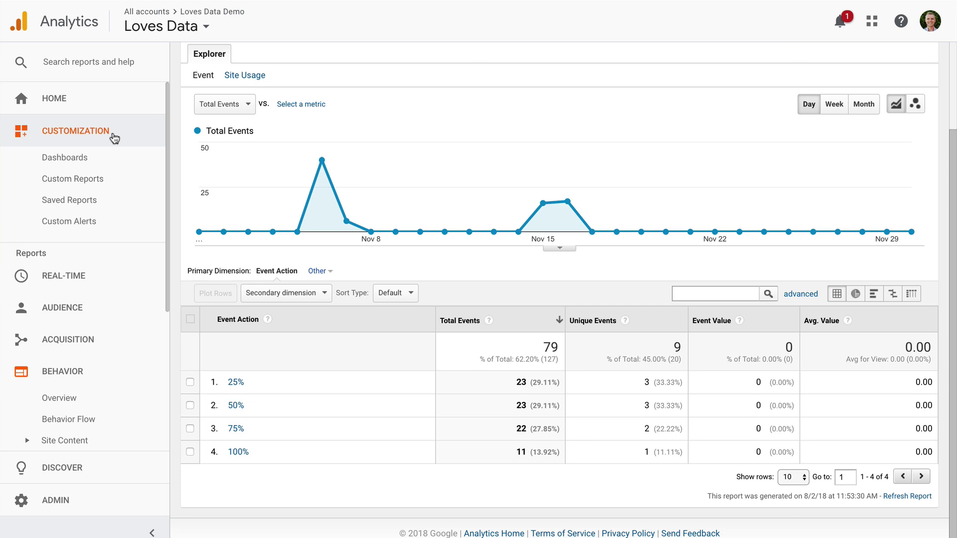
click(123, 184)
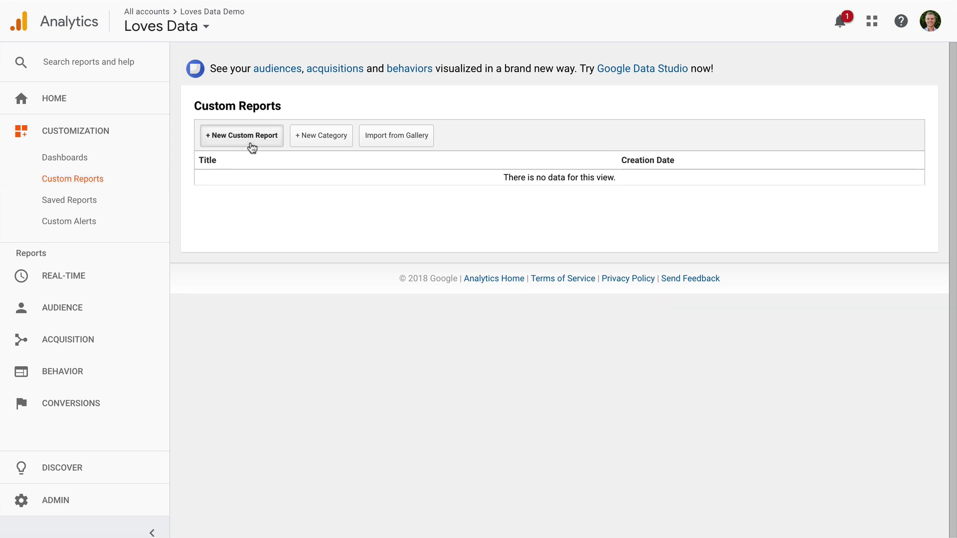
click(251, 142)
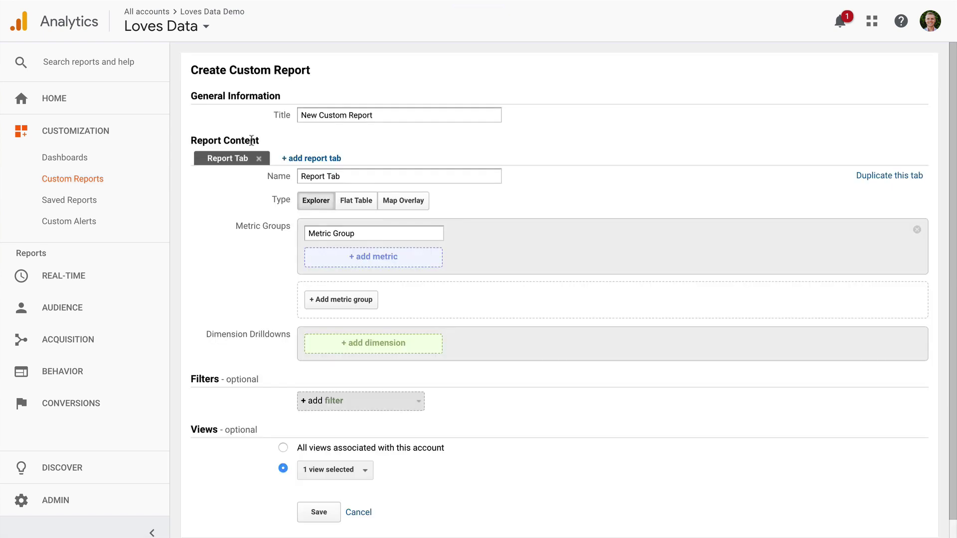
Title the report 'Scroll-Depth by Page' and name its first tab 'Pages'
triple_click(416, 116)
text(Scroll-Depth by Page)
key(ctrl+a)
text(Pages)
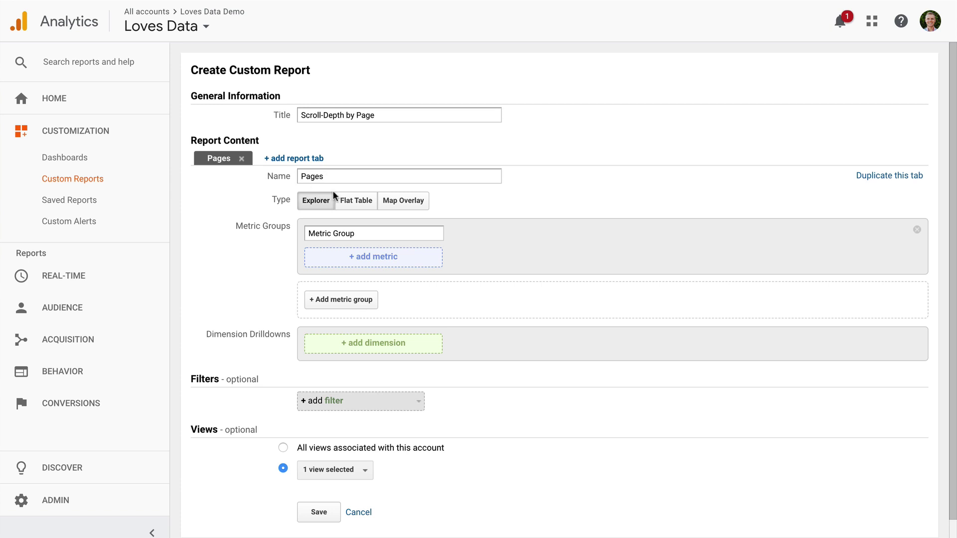
Add Unique Events as the report's metric
click(390, 258)
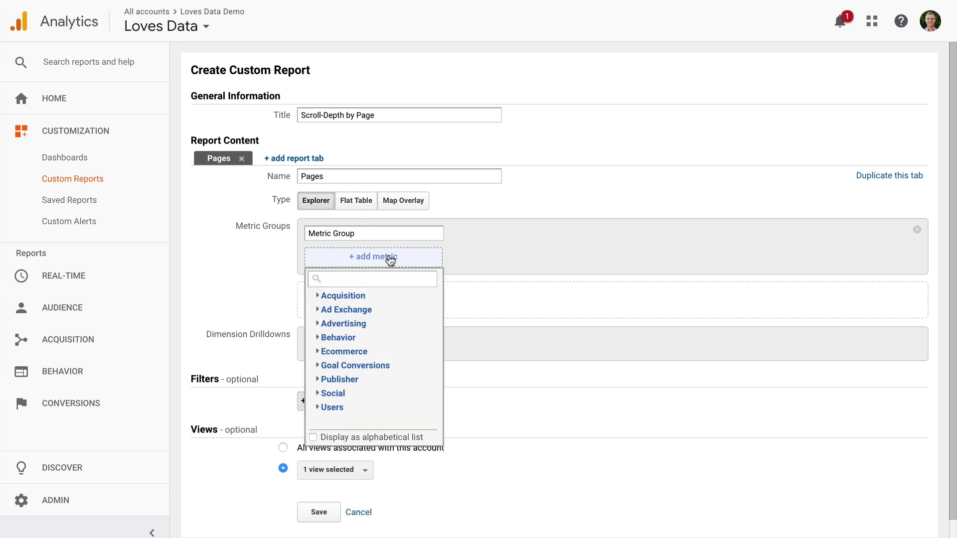
text(unique ev)
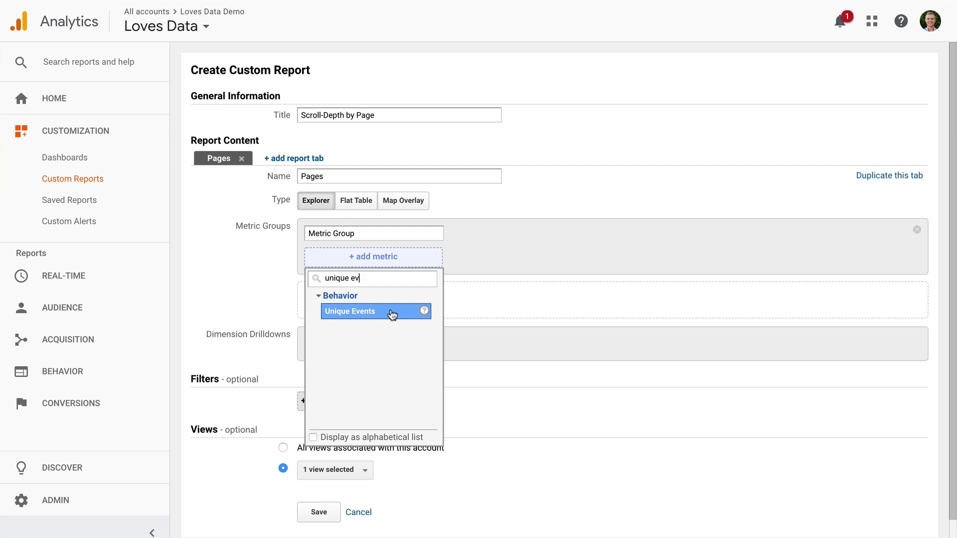
click(392, 314)
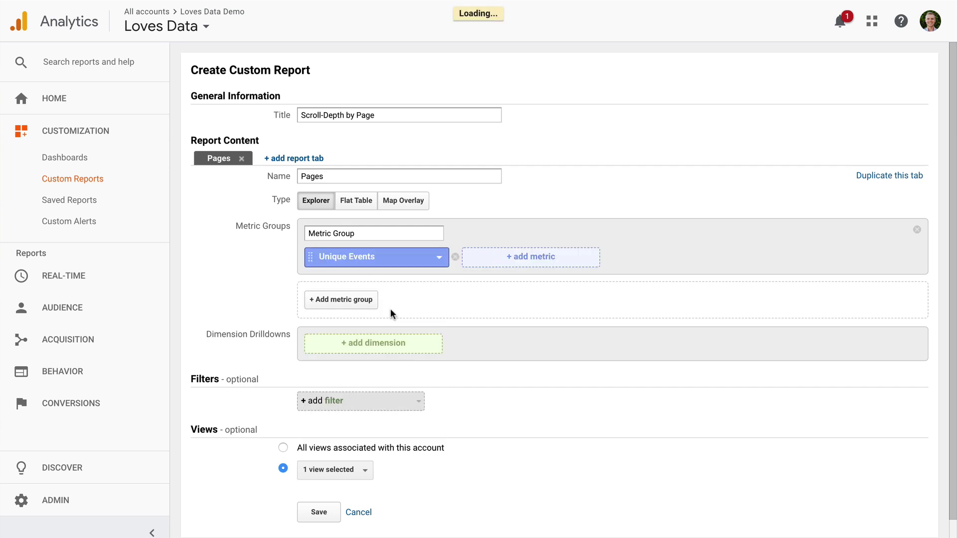
Add Page, then Event Action nested under it, as drilldown dimensions
click(415, 352)
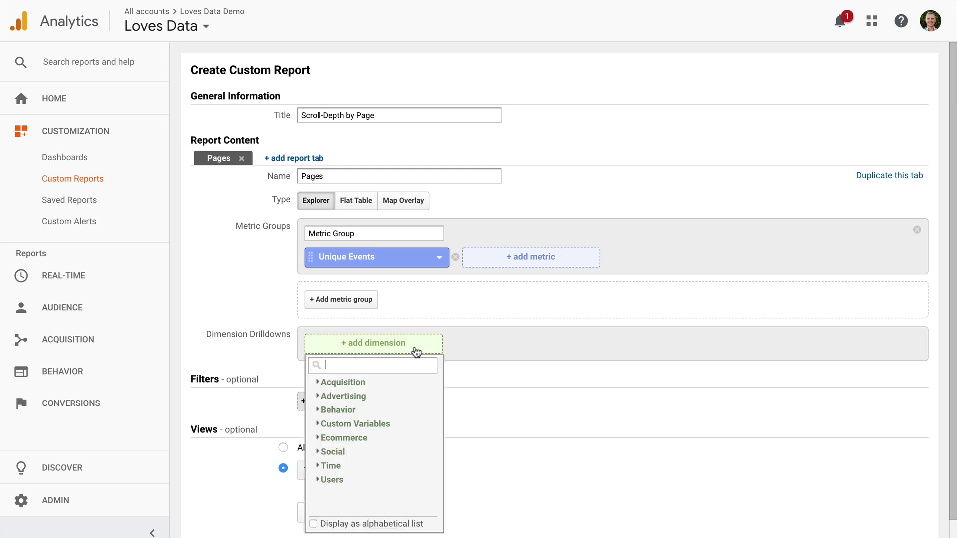
text(page)
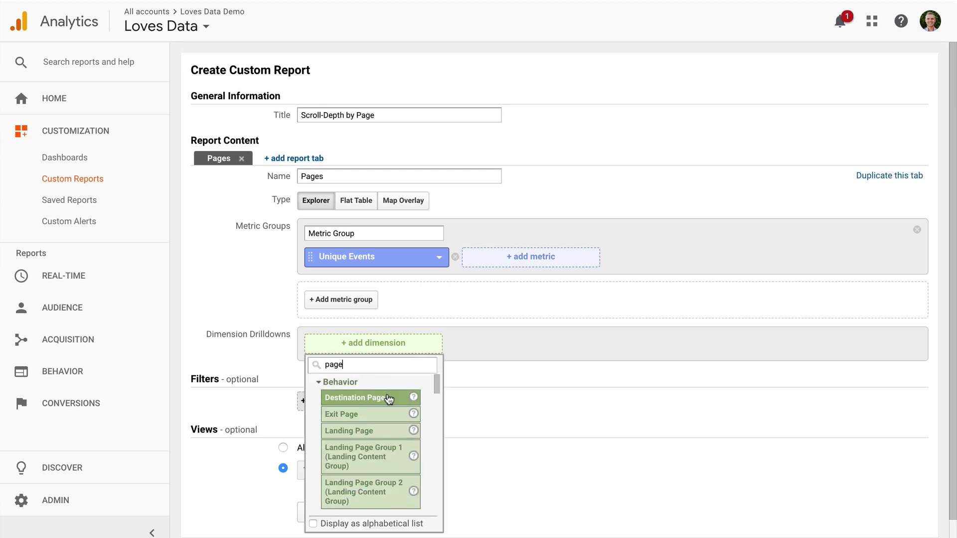
scroll(389, 399, down, 5)
scroll(389, 399, up, 4)
click(351, 407)
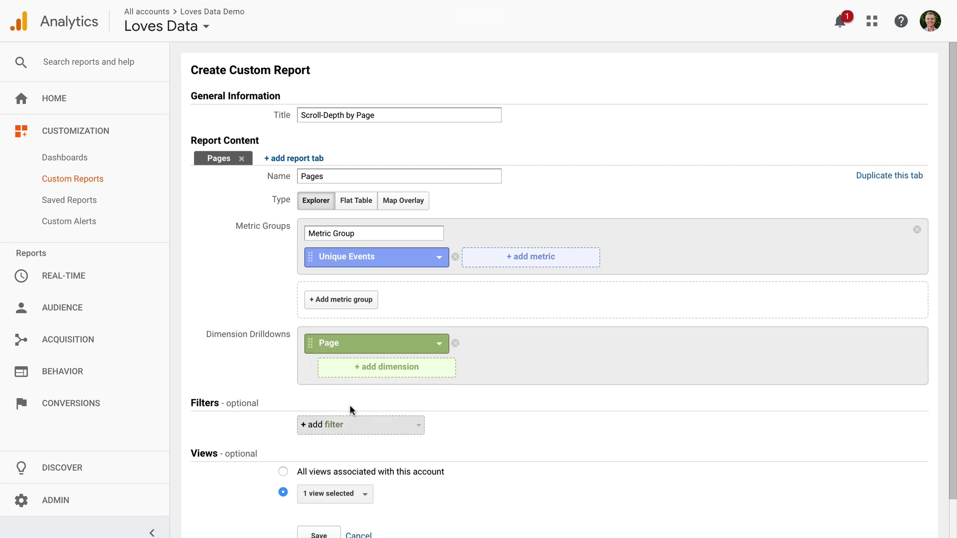
click(400, 375)
text(event)
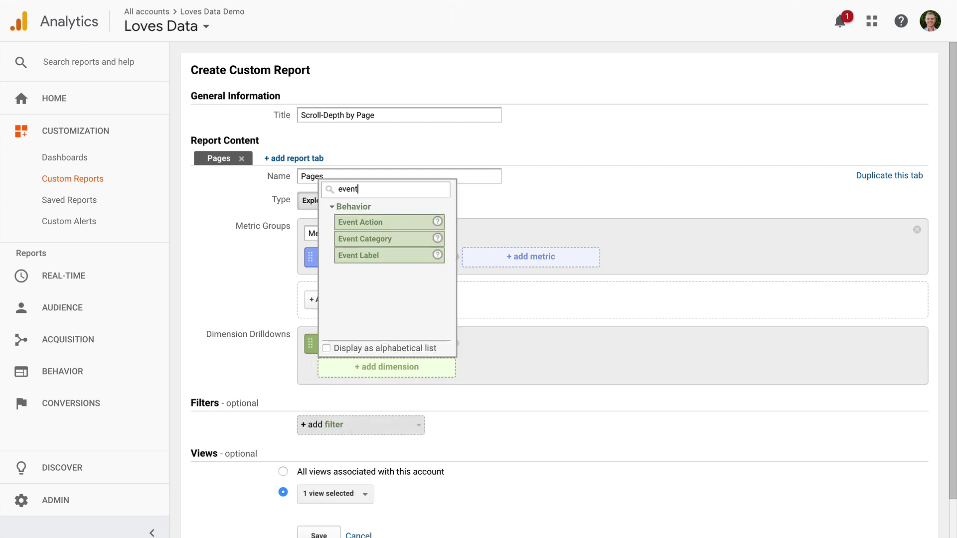
click(405, 222)
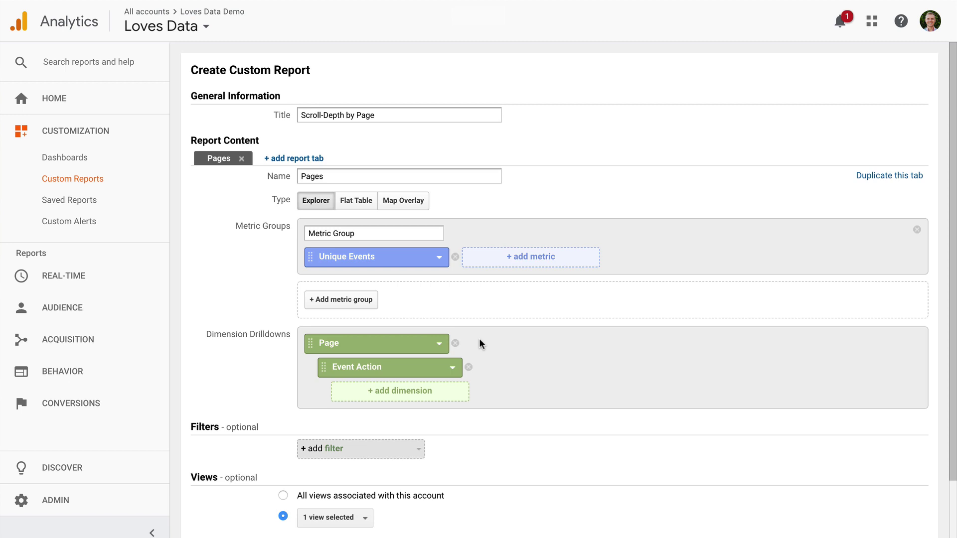
Add a filter keeping Event Category 'Scroll'
scroll(480, 342, down, 2)
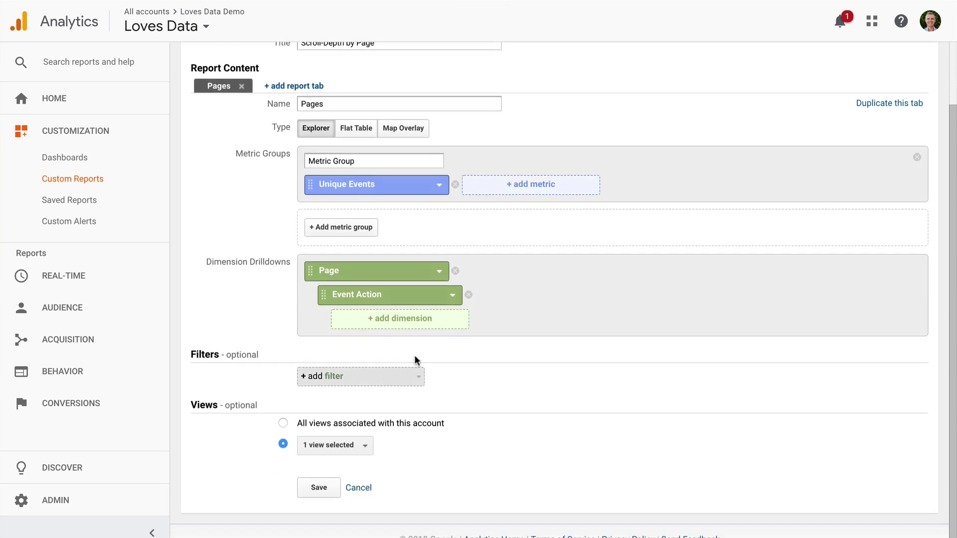
click(380, 385)
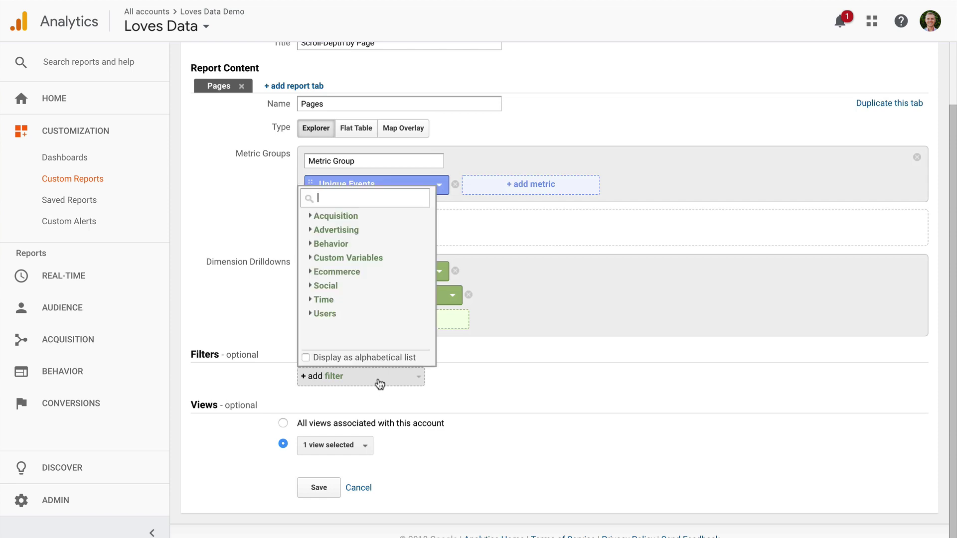
text(event)
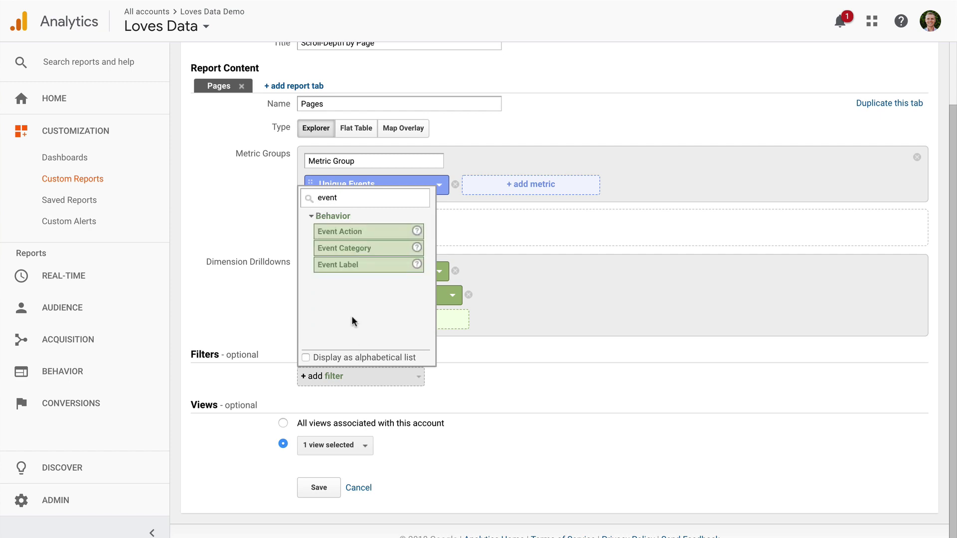
click(393, 249)
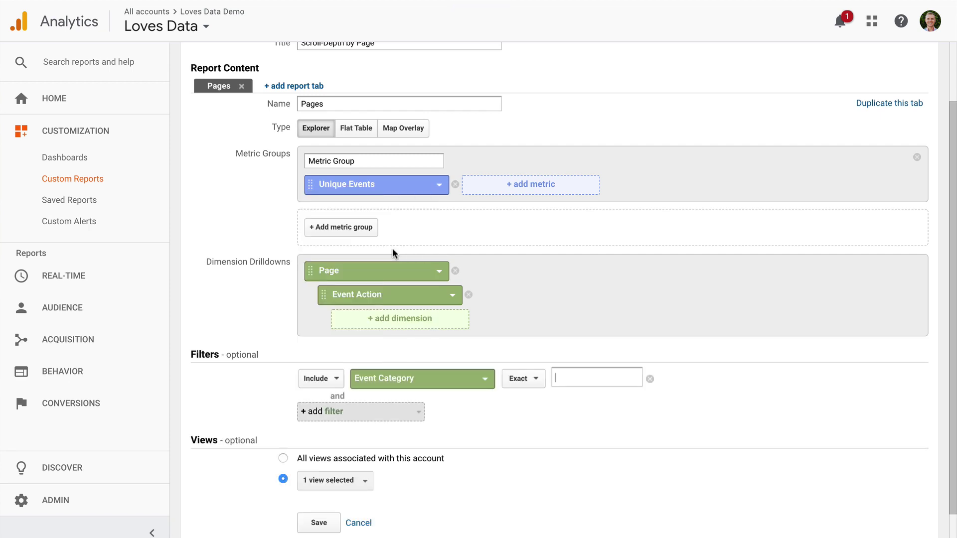
text(Scroll)
Add a second filter on Event Action matching the regex (25|50|75|100)
click(414, 418)
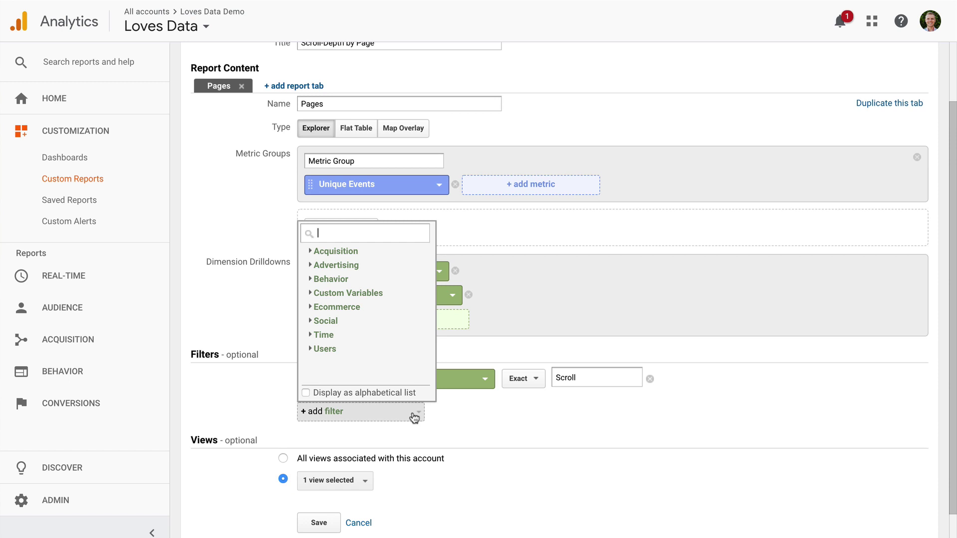
text(even)
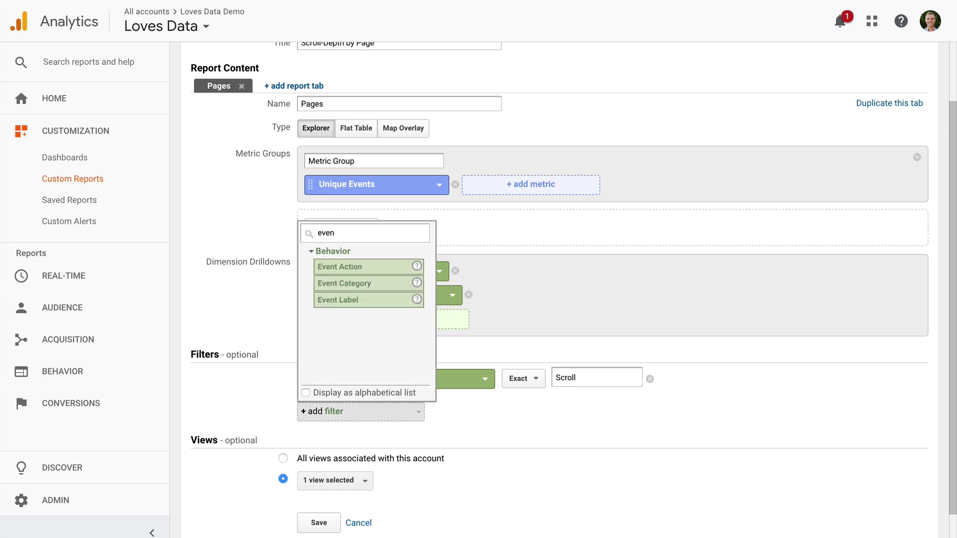
click(381, 275)
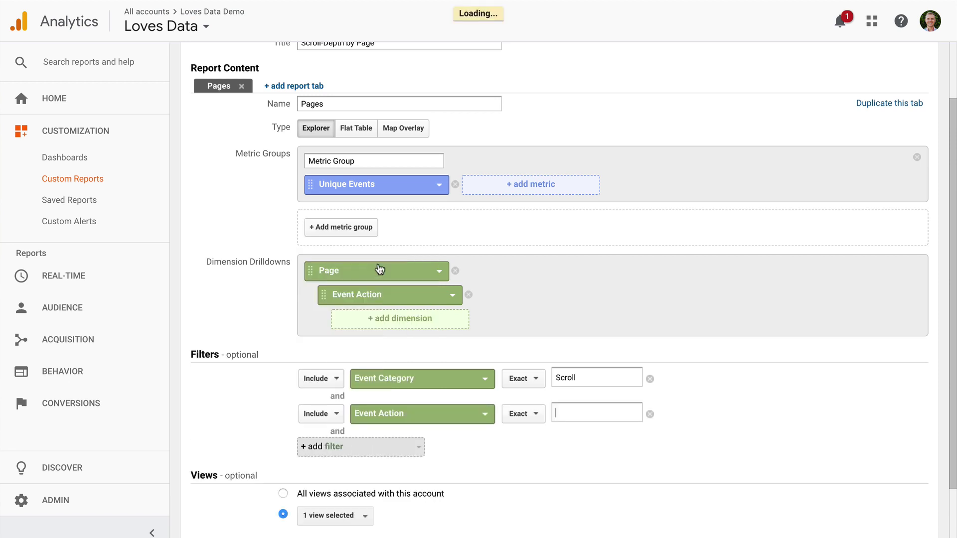
click(529, 421)
click(546, 447)
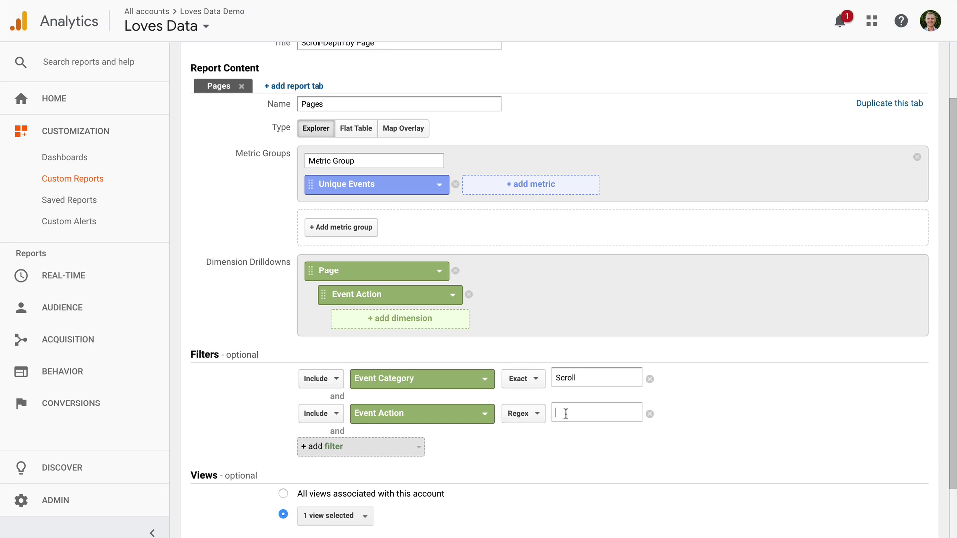
text((25|50|75|100))
Duplicate the tab as 'Percentages' with Event Action moved above Page
click(880, 105)
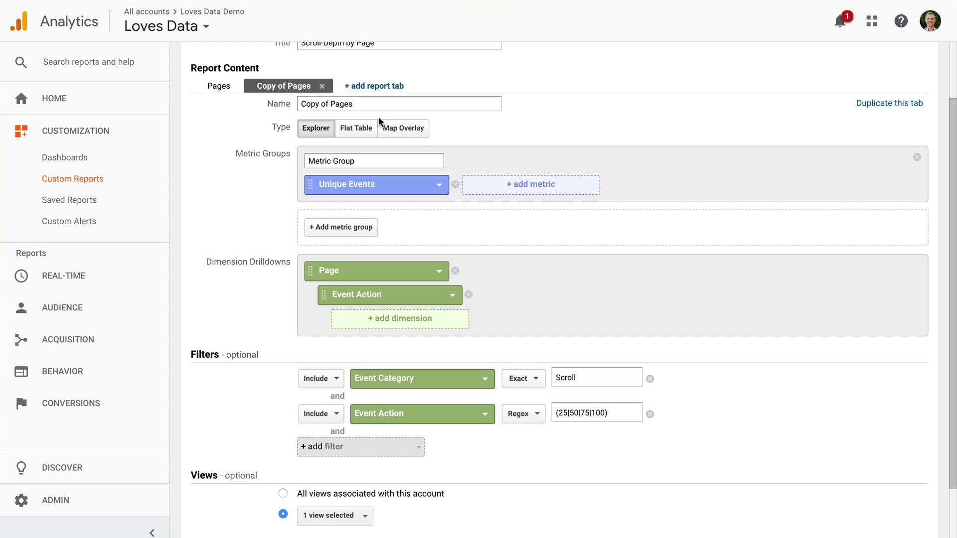
drag(371, 104, 299, 103)
text(Percen)
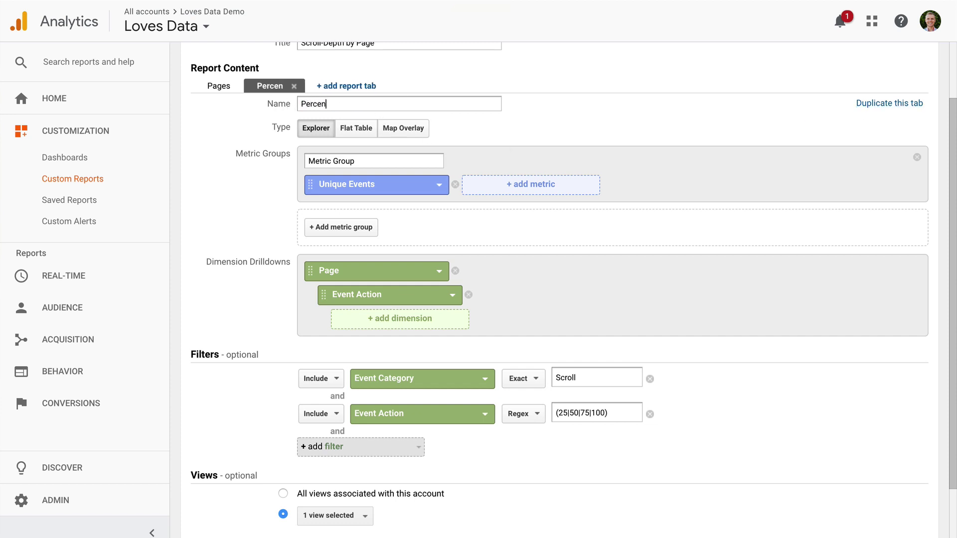
text(tages)
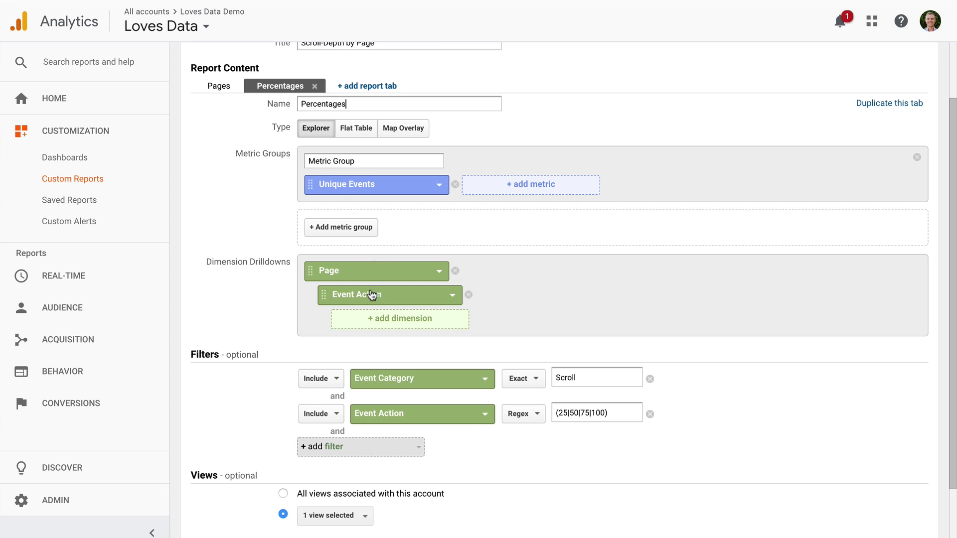
drag(323, 297, 311, 274)
Add a third tab named 'Pages and Percentages' as a Flat Table
click(381, 87)
double_click(370, 105)
triple_click(371, 106)
text(Pages a)
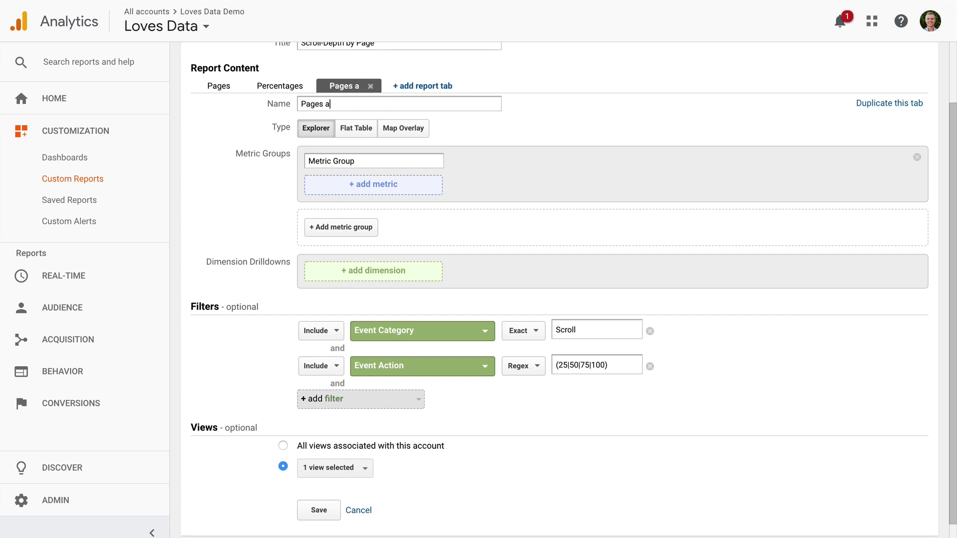
text(nd Percentages)
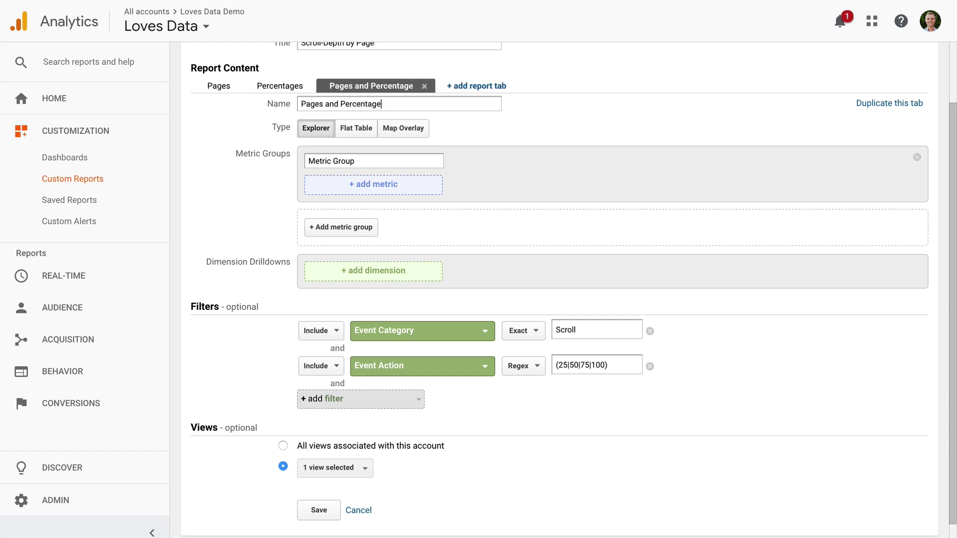
click(349, 129)
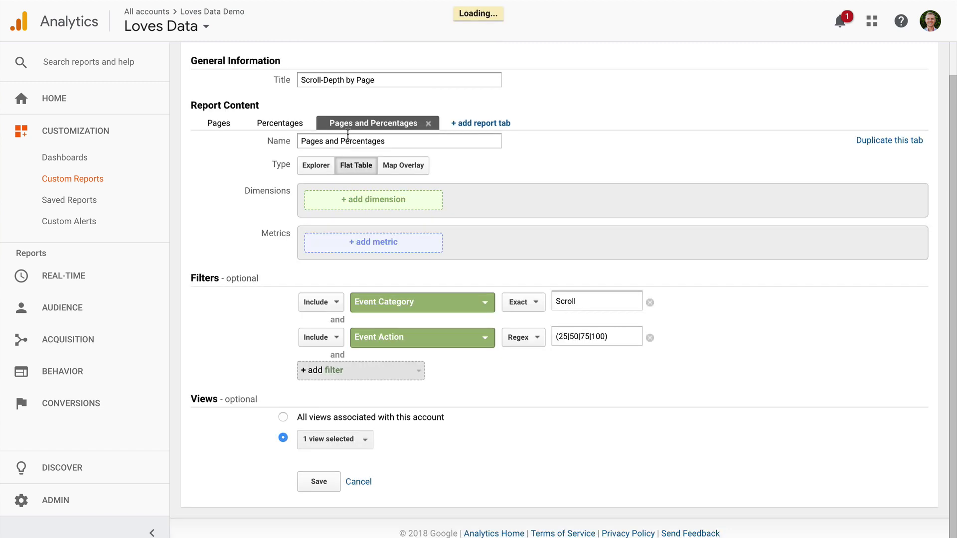
Give the flat table Page and Event Action as its dimensions
click(383, 201)
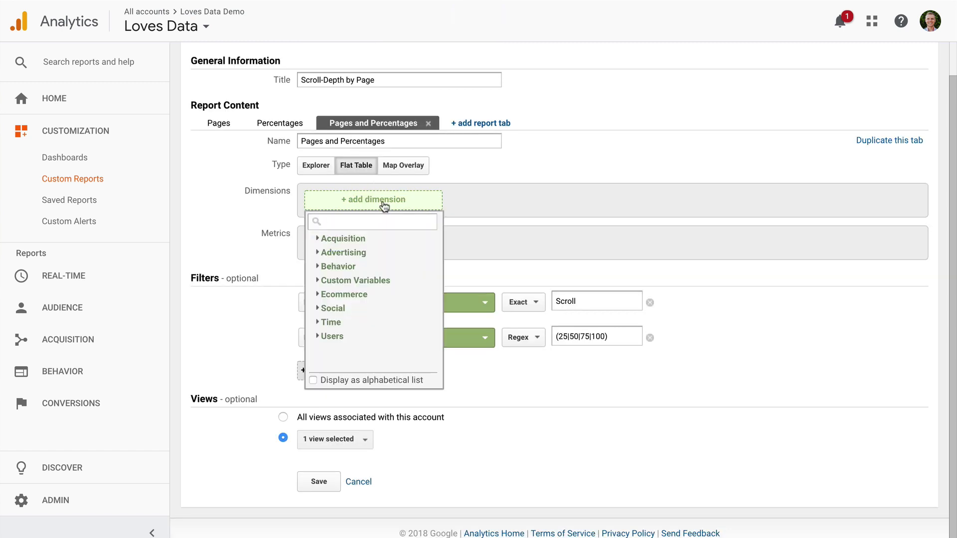
text(page)
scroll(385, 251, down, 3)
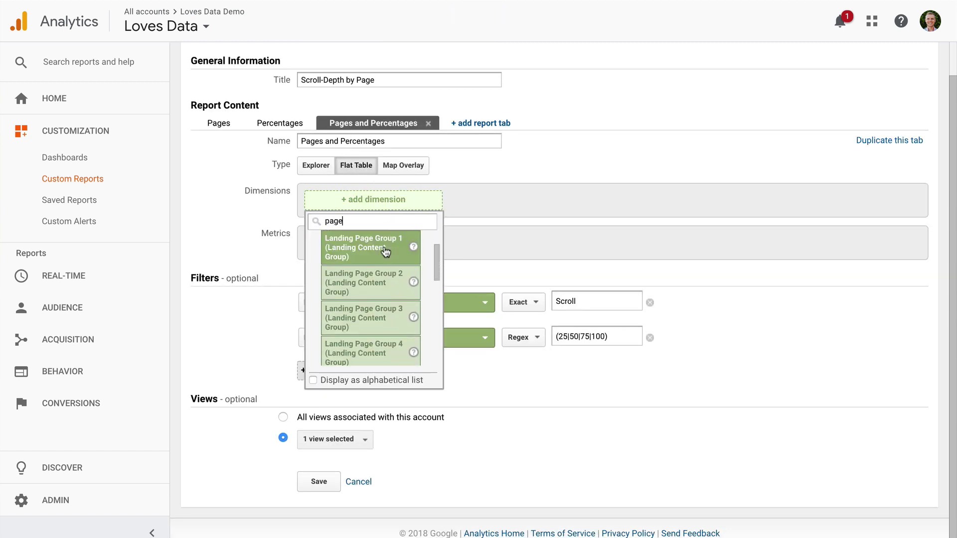
scroll(385, 252, down, 3)
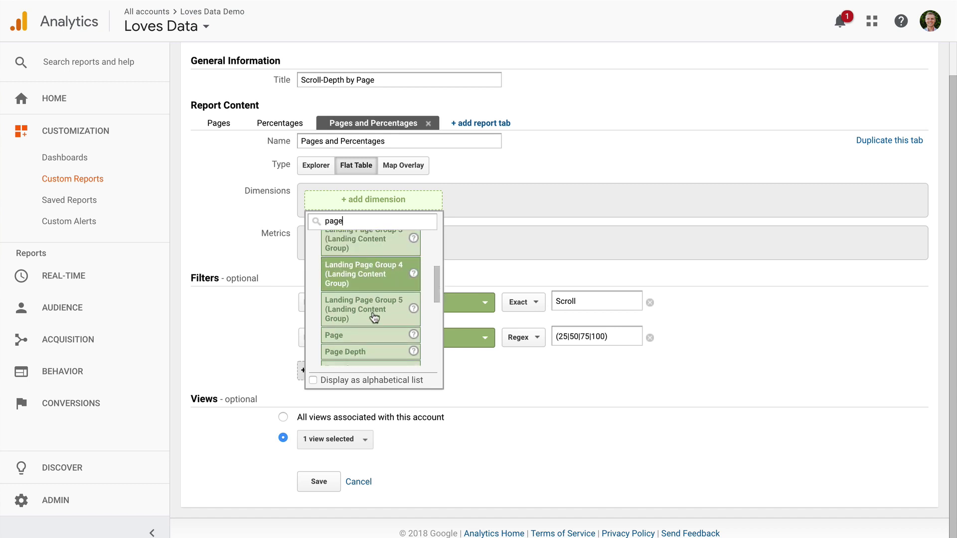
click(369, 336)
click(493, 200)
text(e)
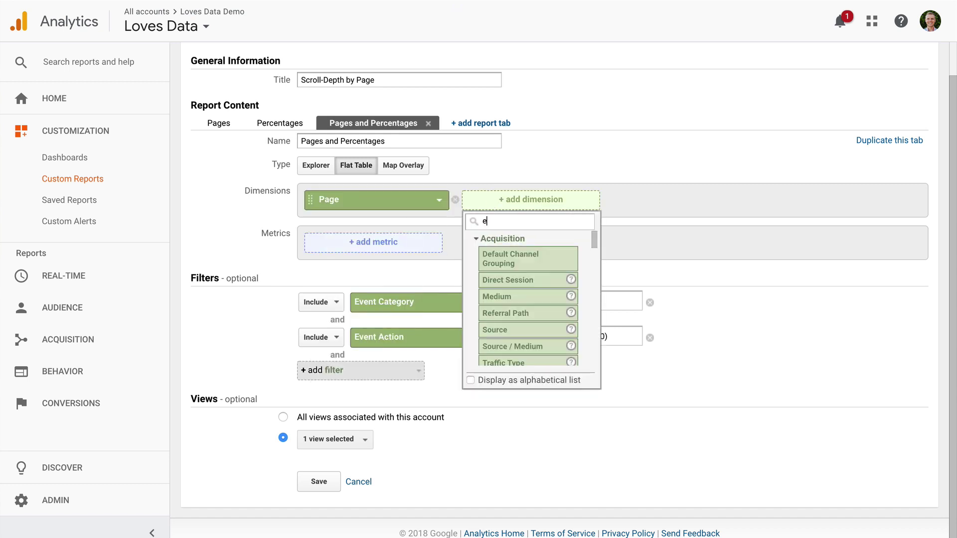
text(vent)
click(529, 249)
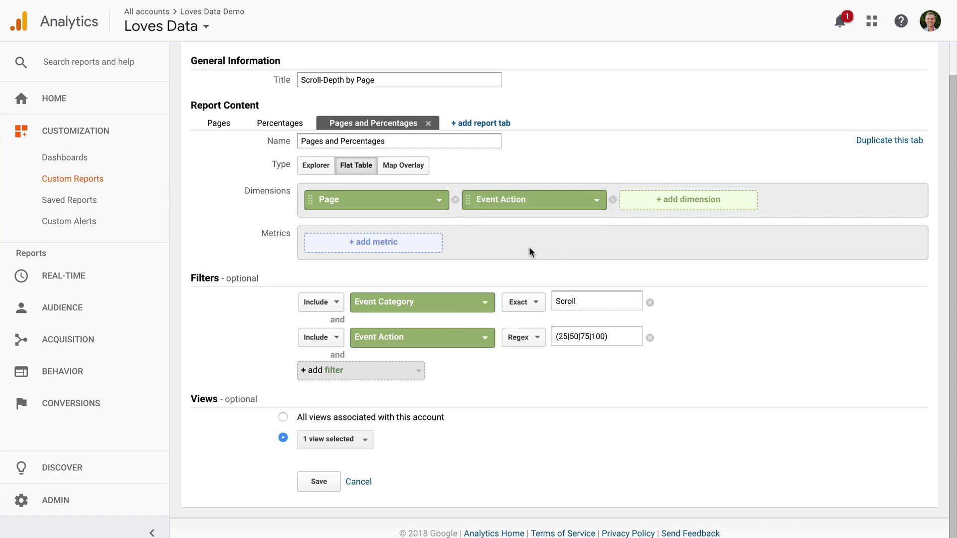
Add Unique Events as the table's metric and save the report
click(438, 247)
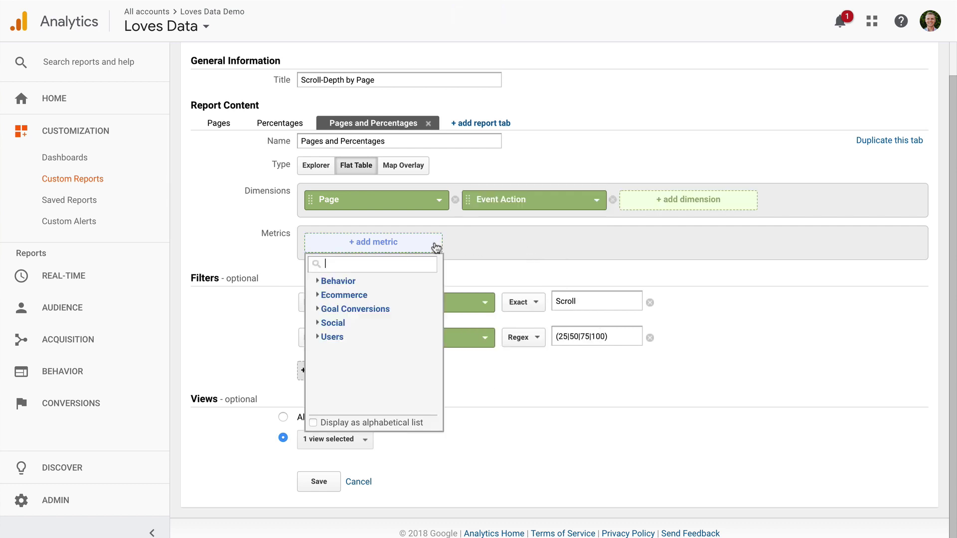
text(unique)
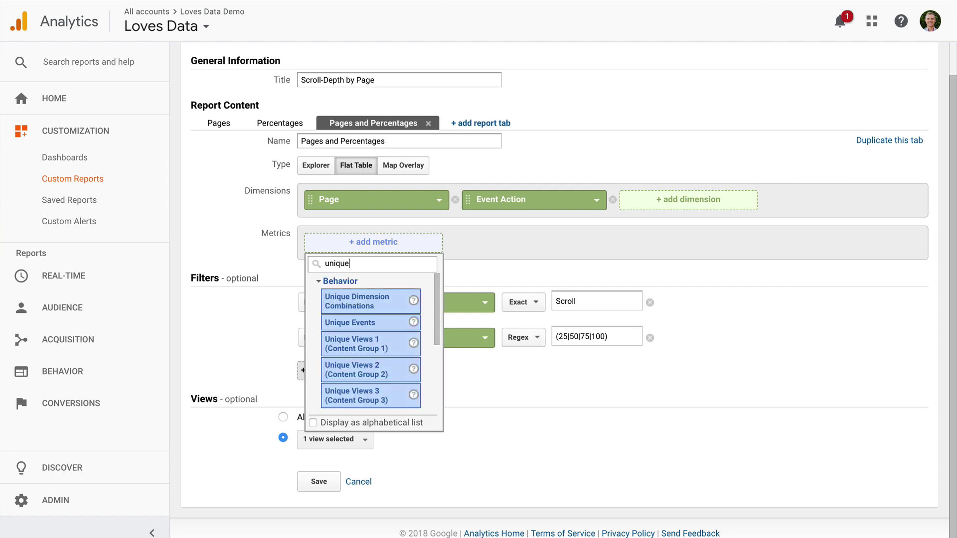
click(387, 323)
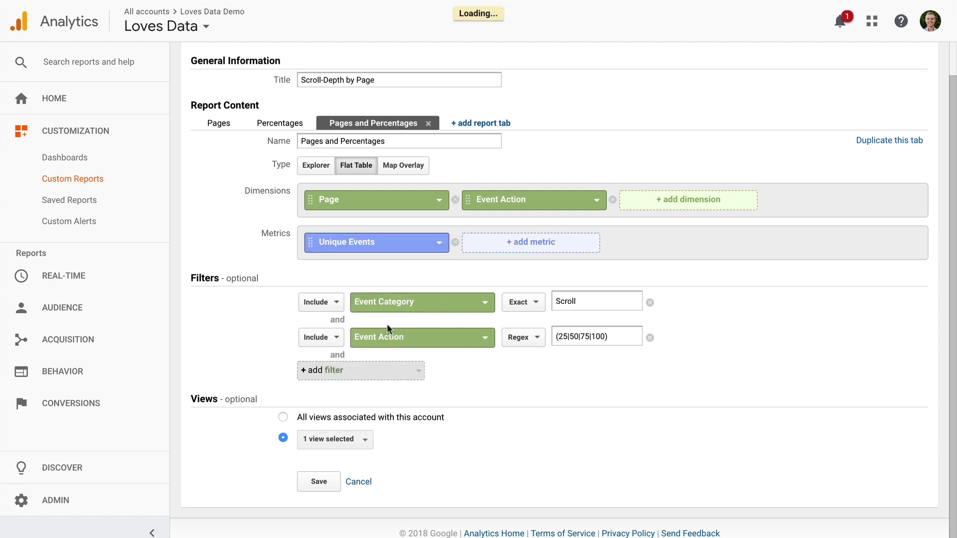
click(319, 482)
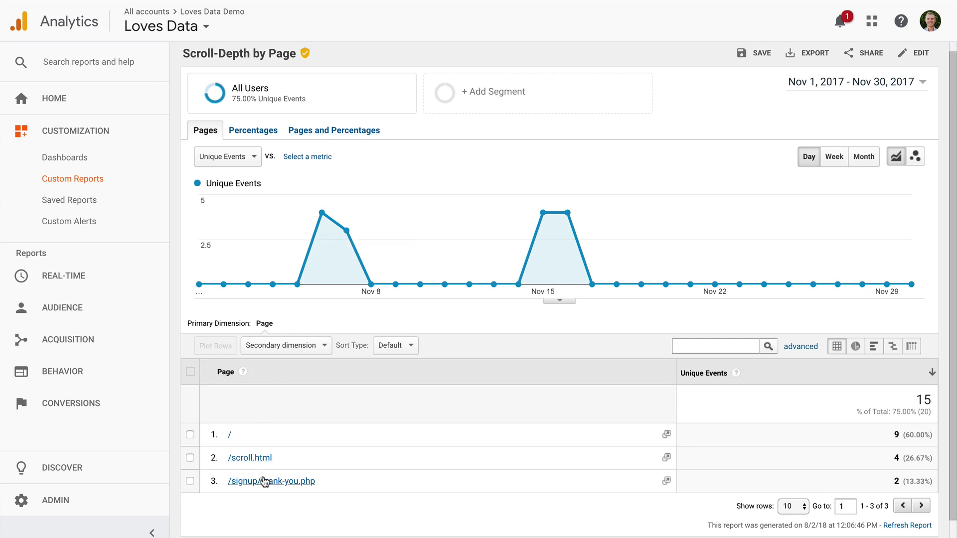
Drill into /scroll.html to see its 100%, 25%, 50% and 75% unique events
click(251, 458)
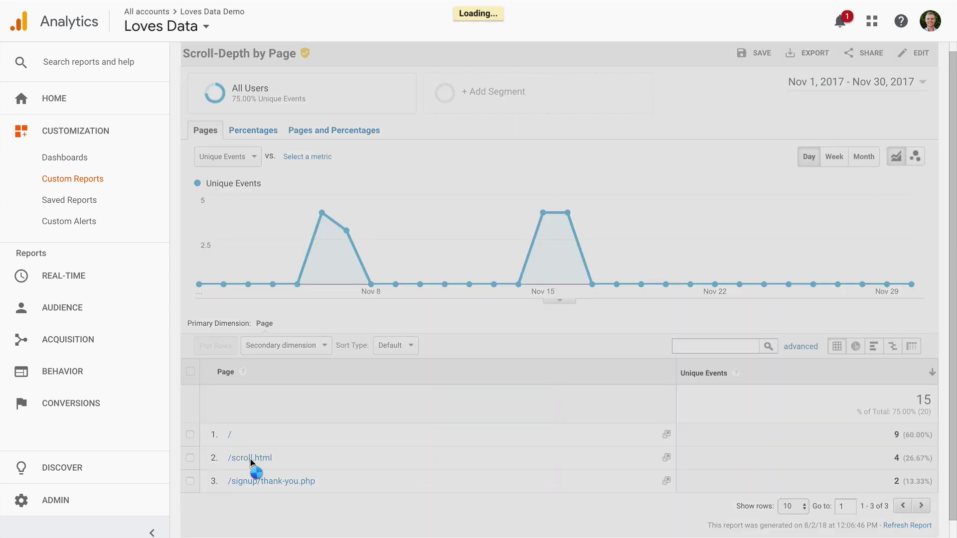
scroll(249, 461, down, 1)
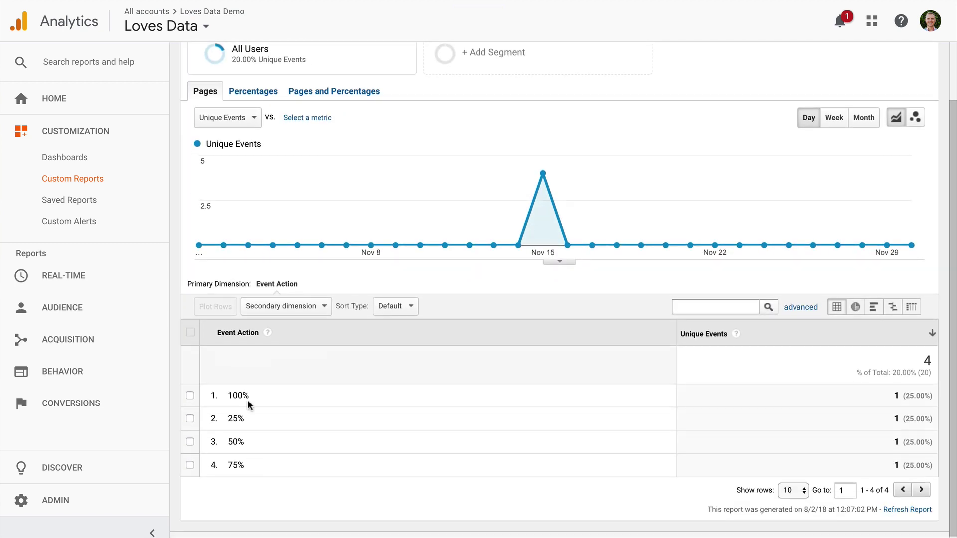
scroll(247, 396, up, 1)
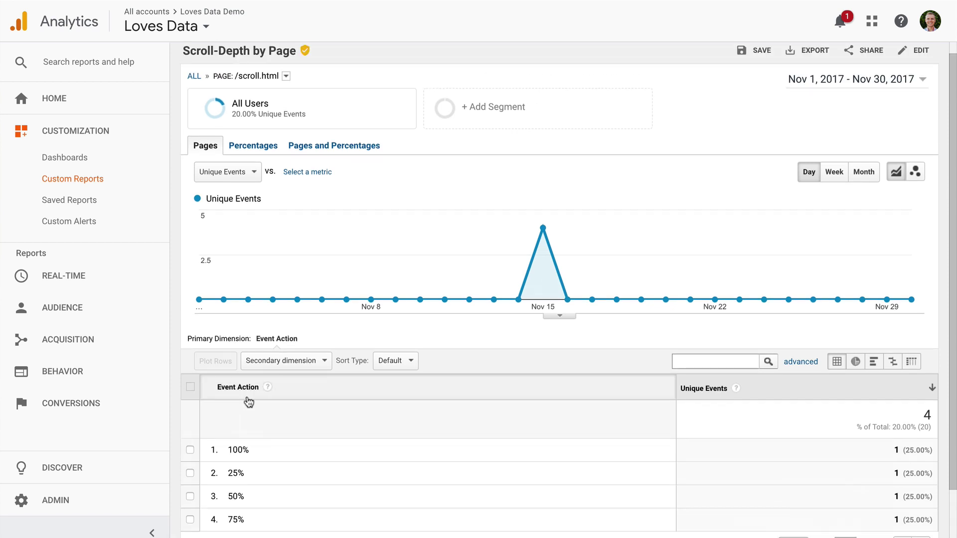
Return to all pages and switch to the Percentages tab
click(194, 77)
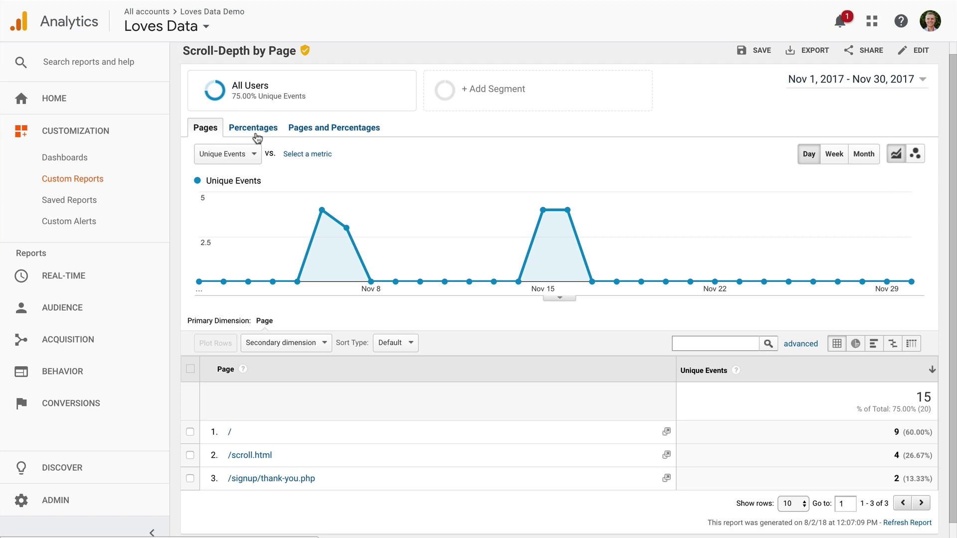
click(255, 130)
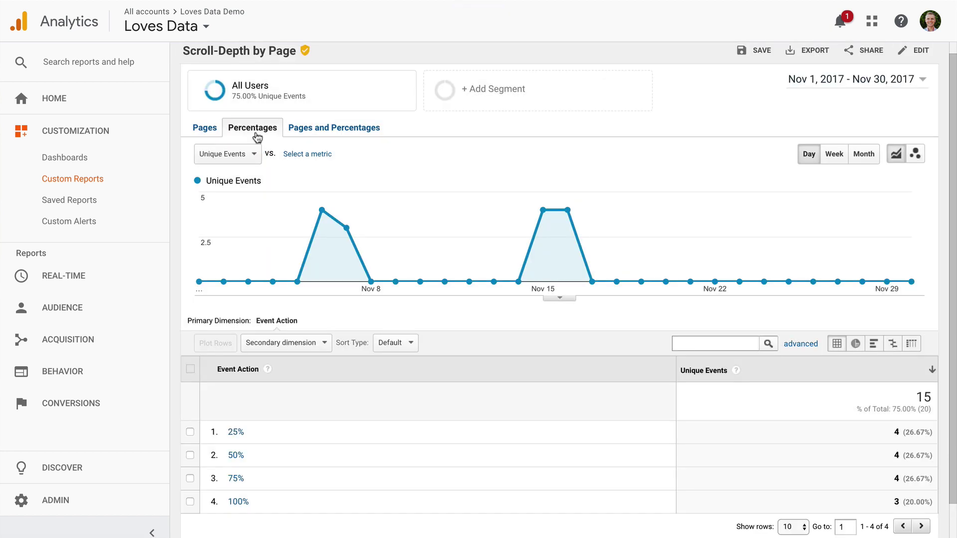
scroll(315, 391, down, 2)
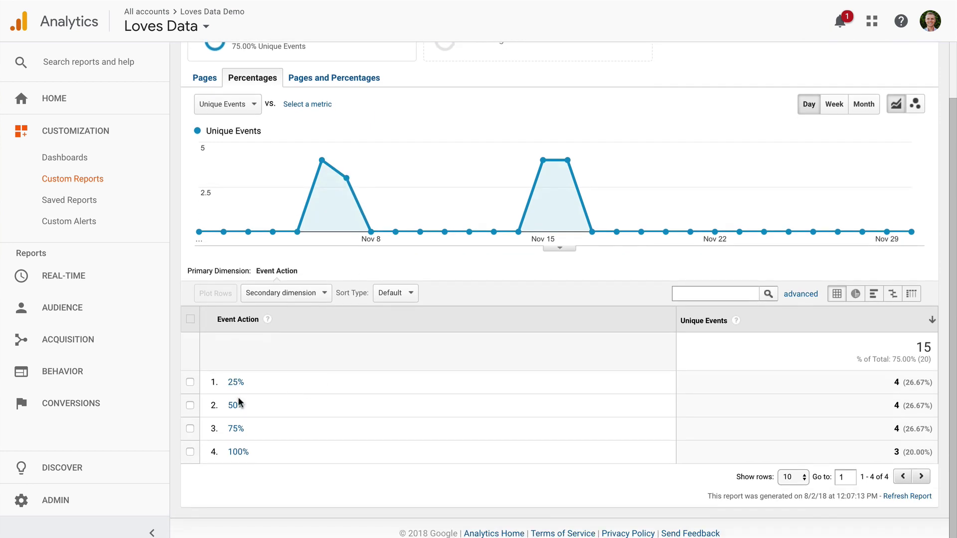
Drill into 75% to see its pages, then return to all percentages
click(236, 432)
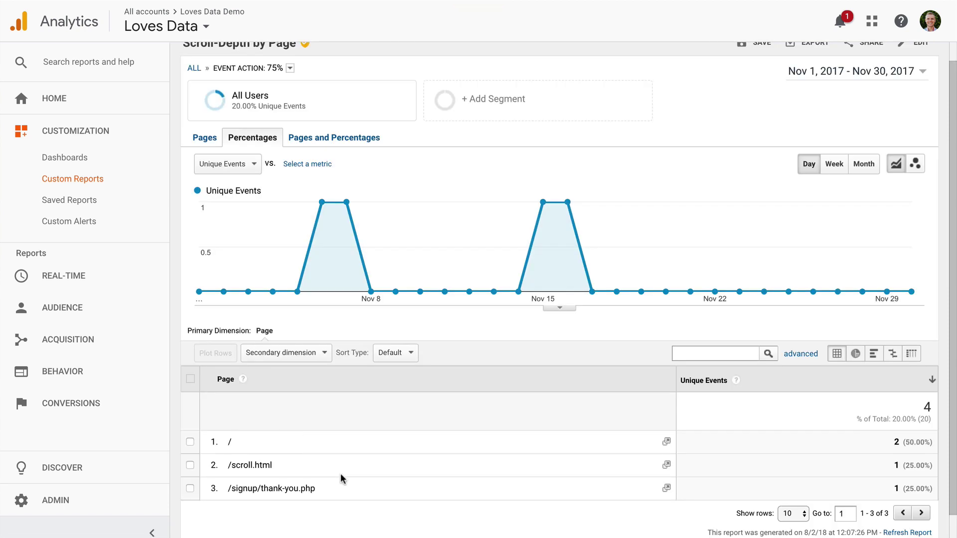
scroll(235, 189, up, 1)
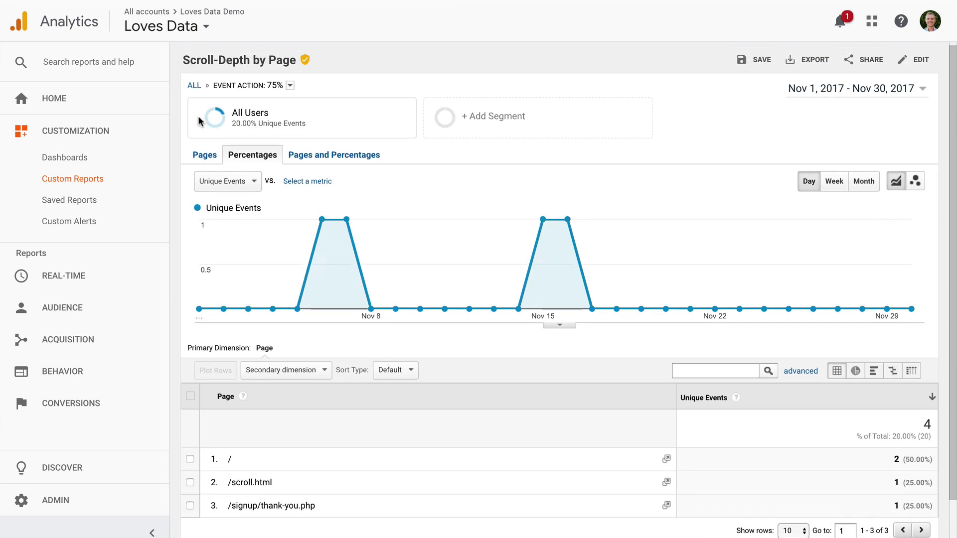
click(194, 86)
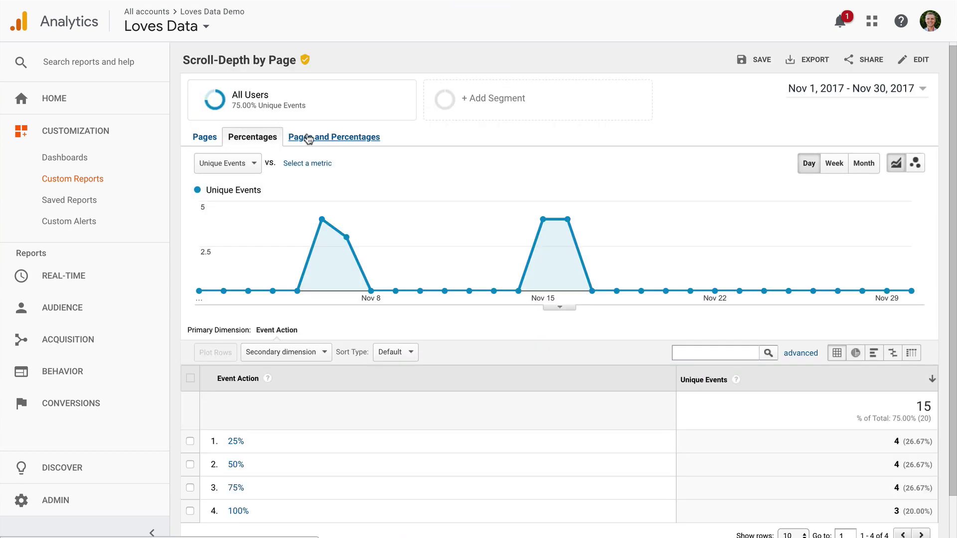
click(307, 137)
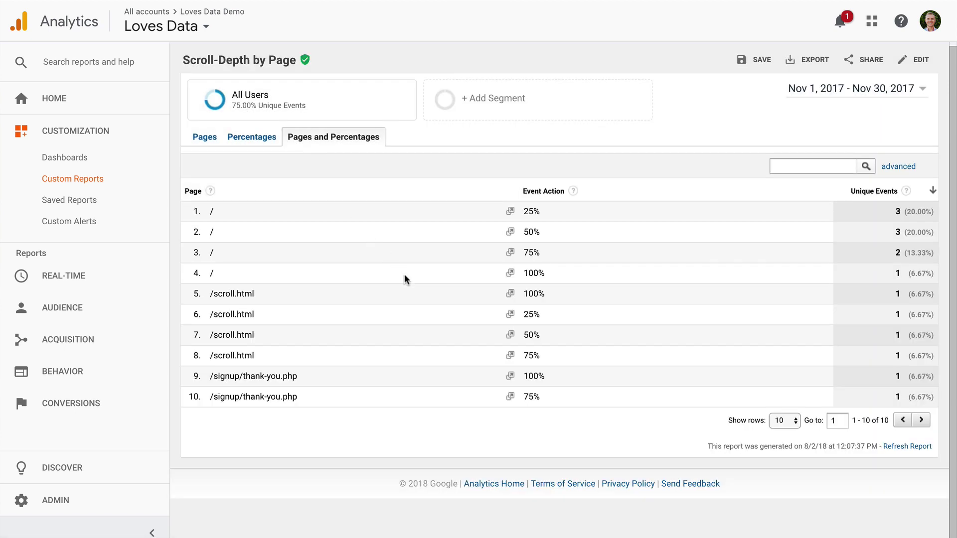
click(254, 143)
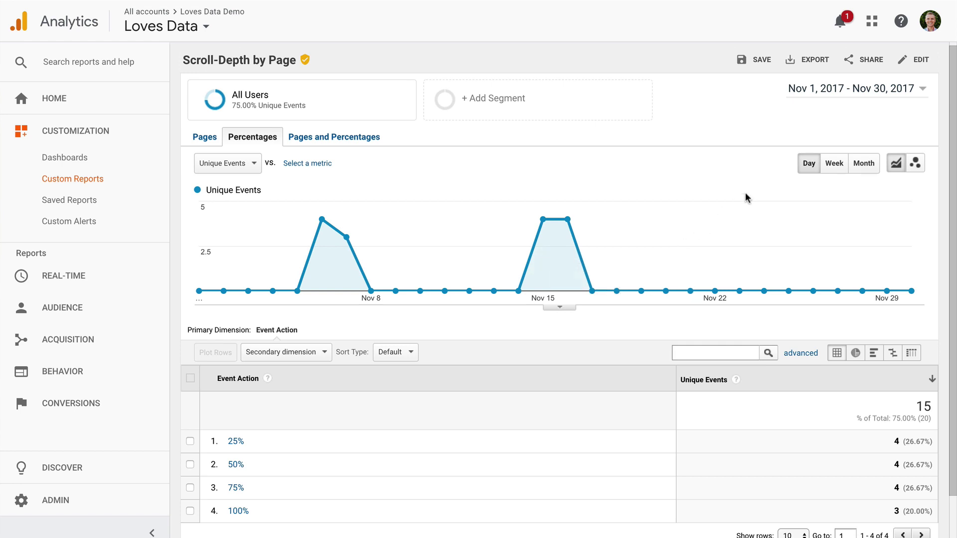
Reopen the custom report for editing and trim the Event Action regex filter to (75|100)
click(919, 62)
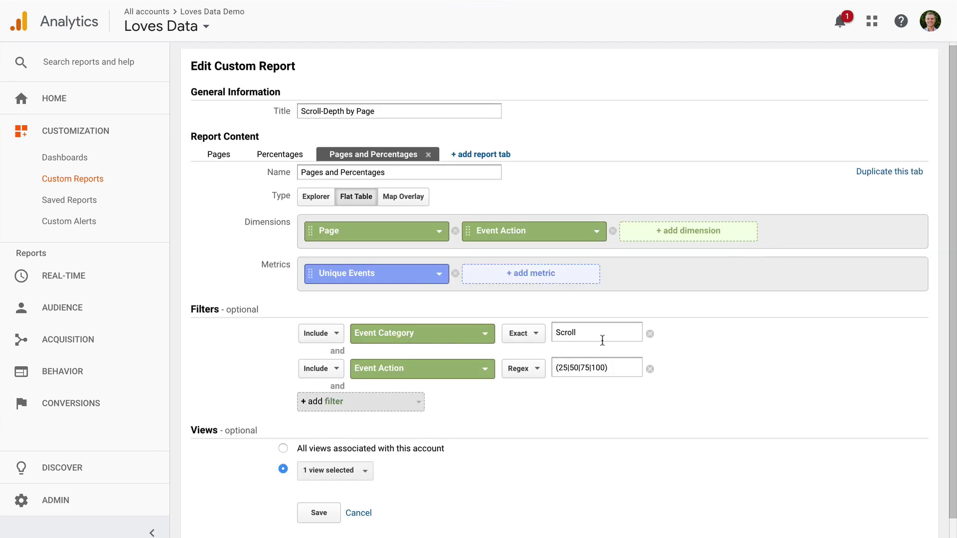
drag(557, 368, 579, 367)
key(BackSpace)
On the Pages tab, replace the Page drilldown dimension with Campaign, keeping Event Action below it
click(225, 158)
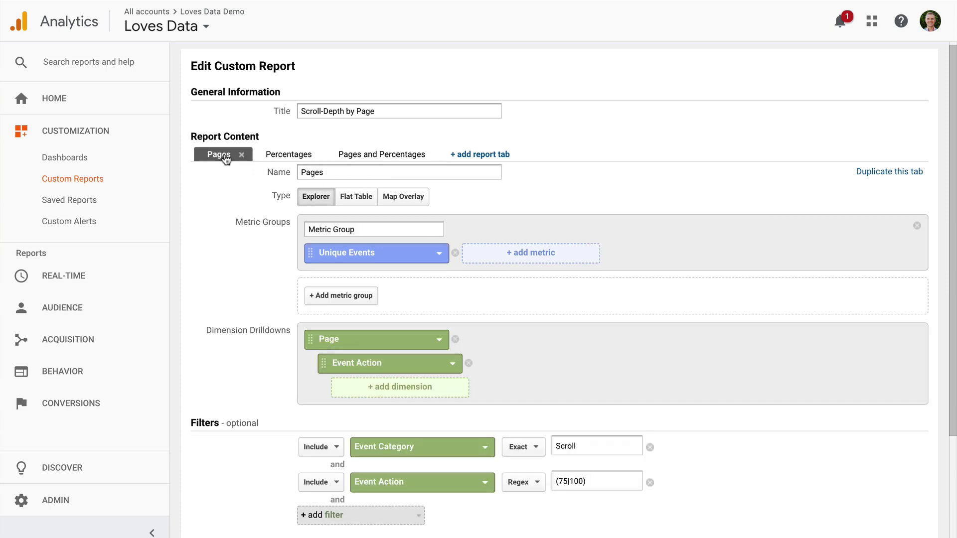
scroll(527, 305, down, 1)
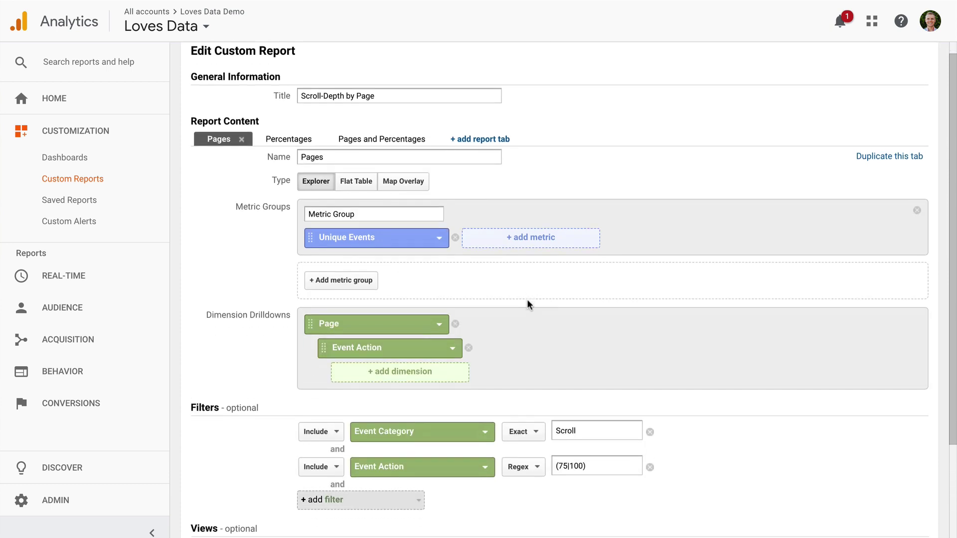
click(438, 309)
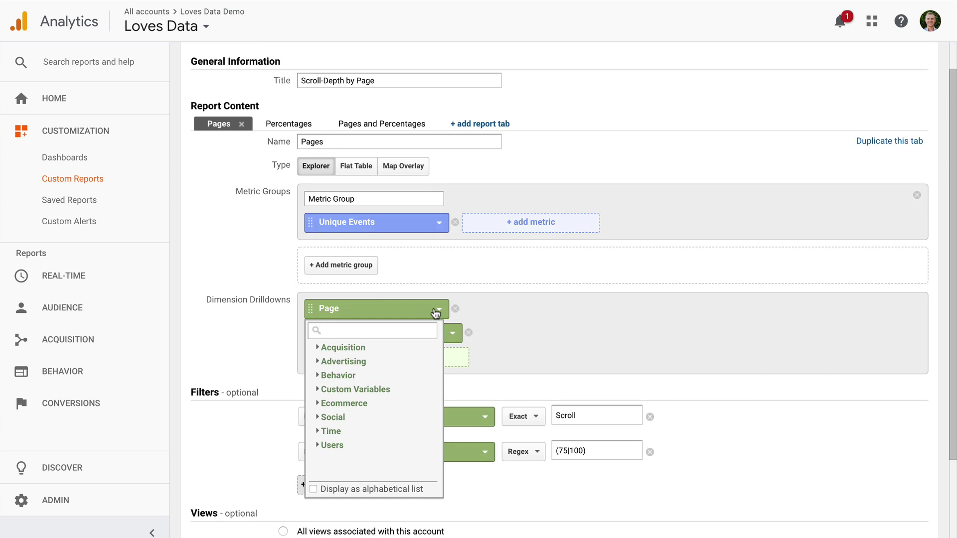
text(camp)
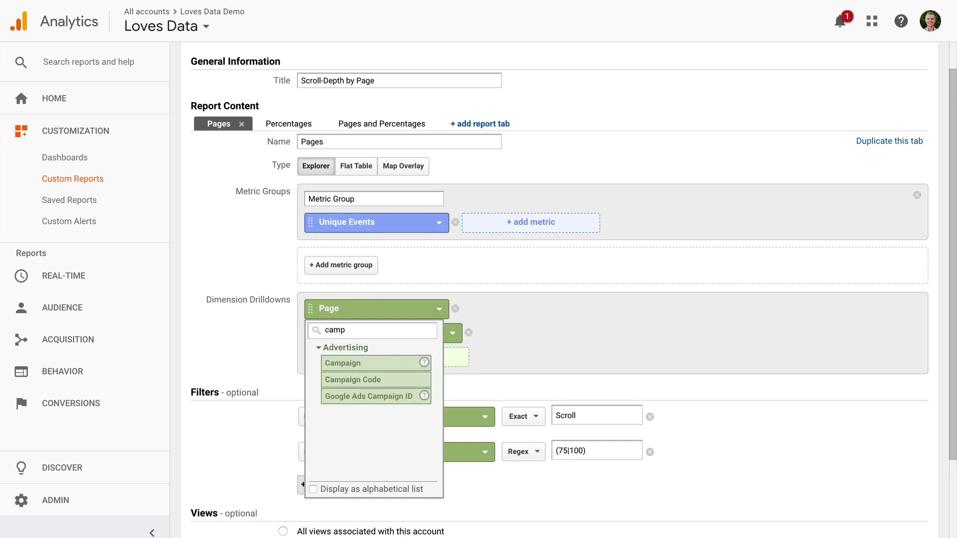
click(353, 362)
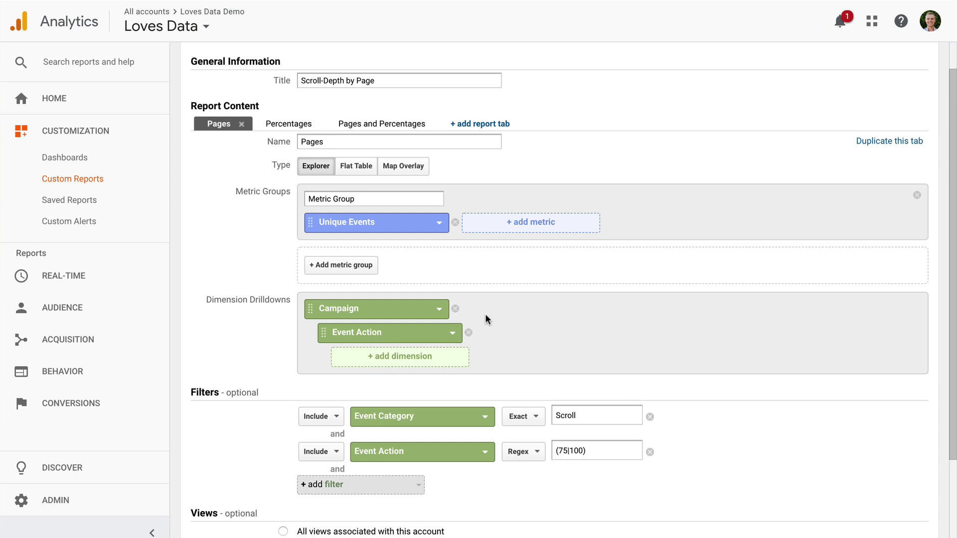
click(430, 310)
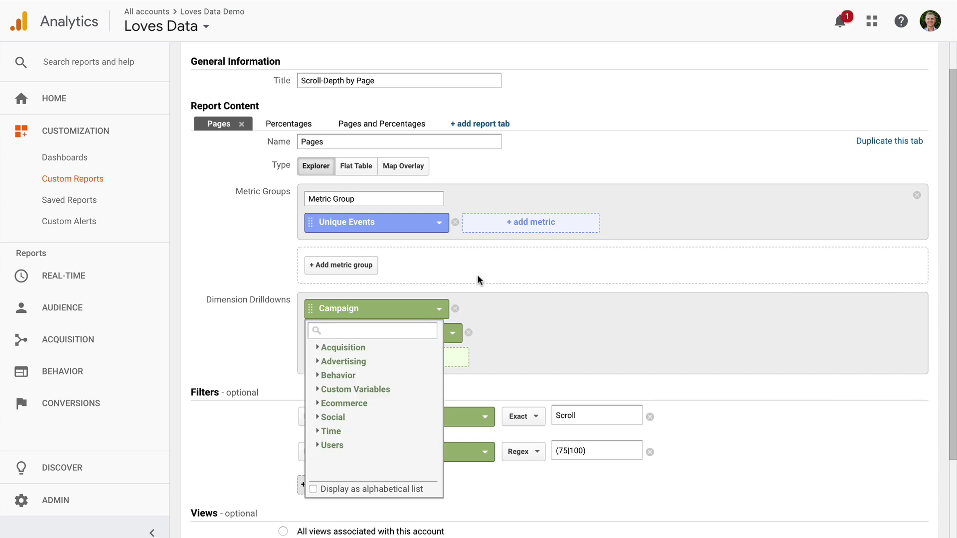
click(474, 292)
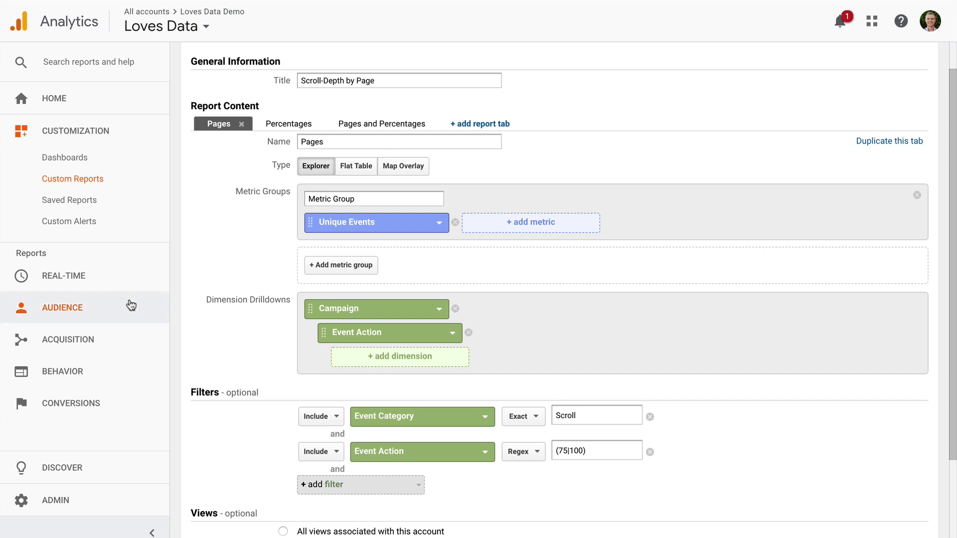
Switch to the Audience Overview report and bring up its segment list
click(128, 305)
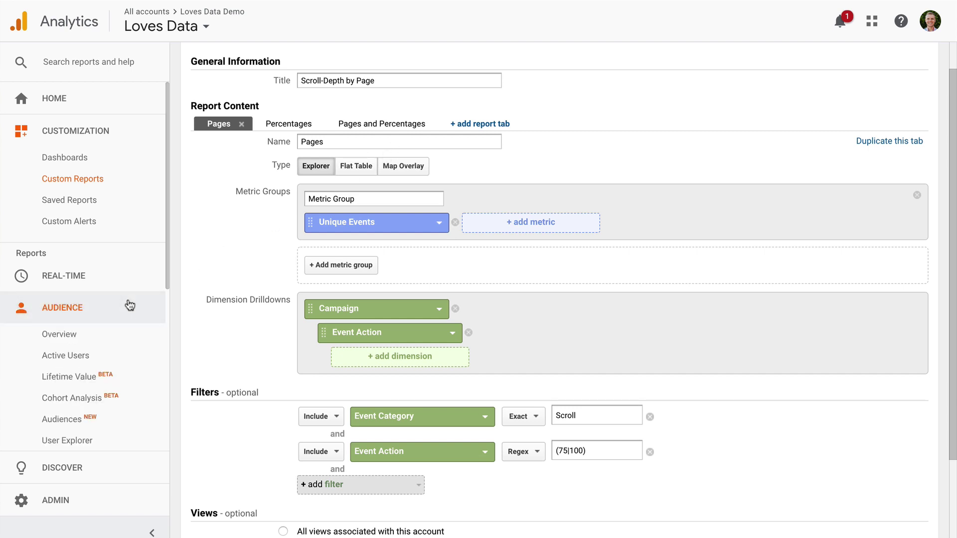
click(108, 333)
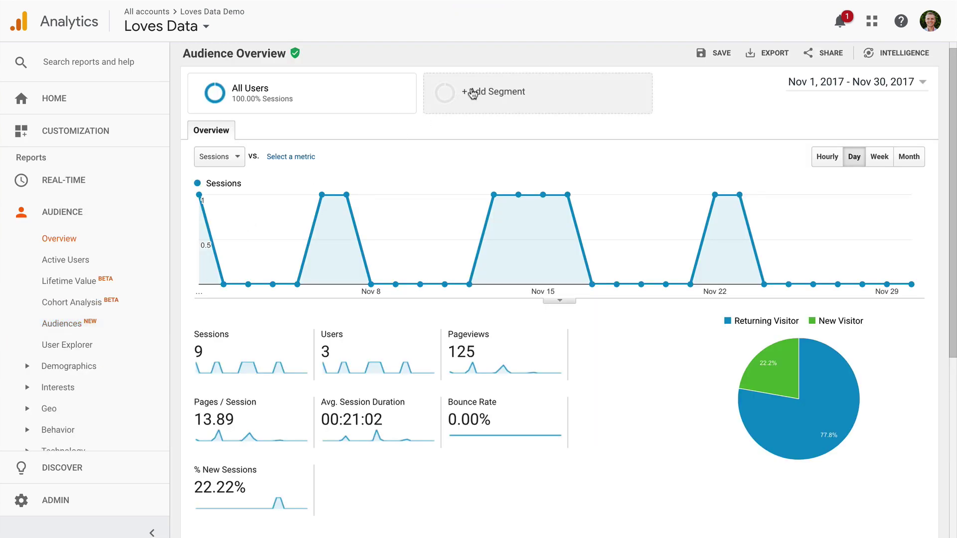
click(456, 91)
Create and apply a segment named 'Scrolled 50%' with the condition Event Action contains 50
click(249, 177)
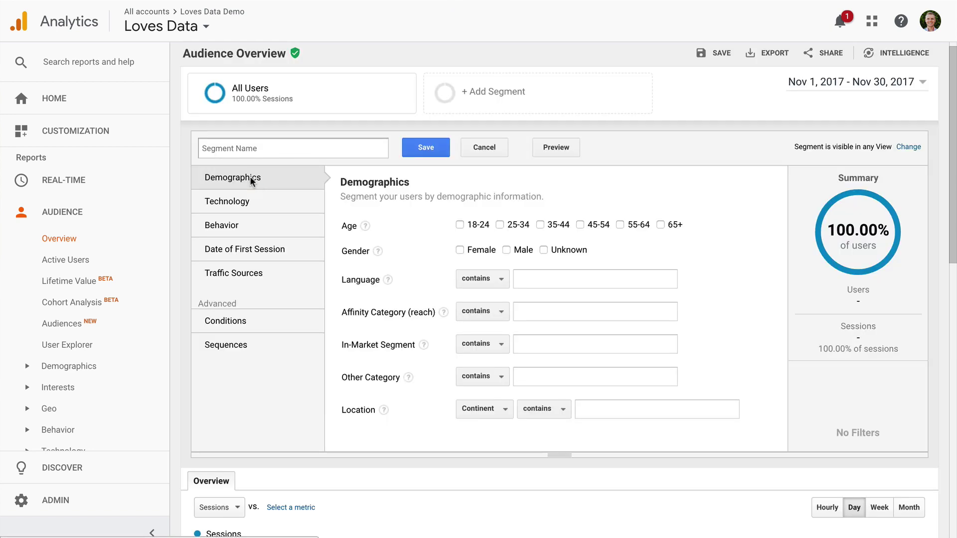
click(286, 322)
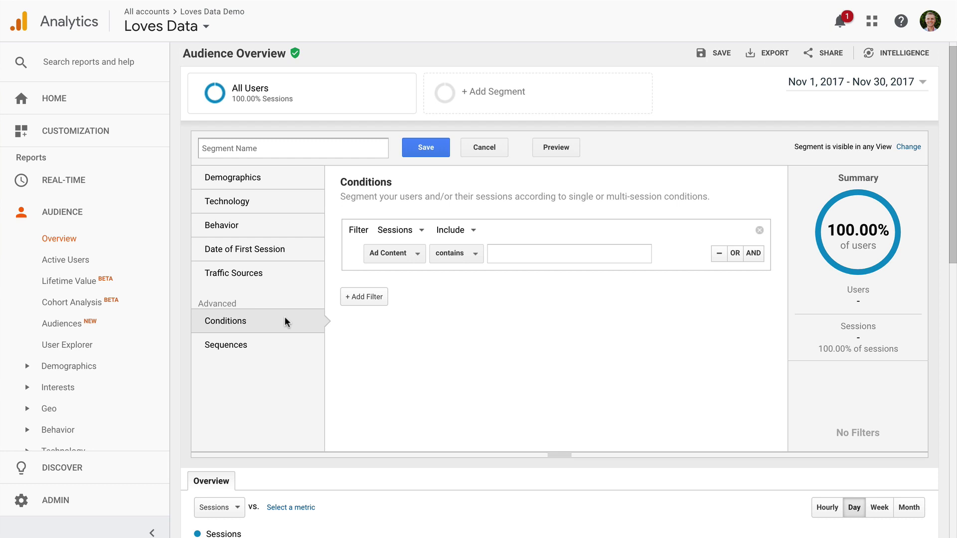
click(391, 252)
text(event)
click(454, 326)
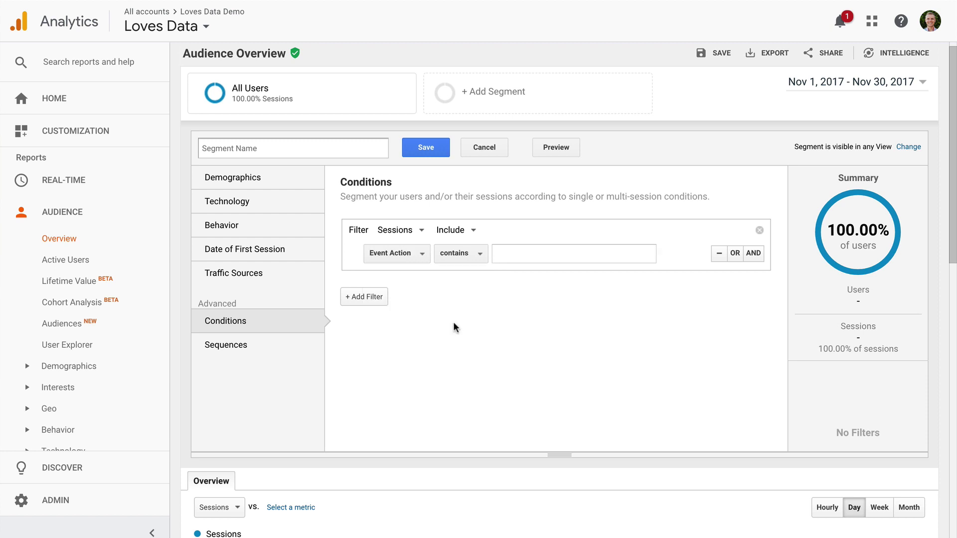
click(514, 253)
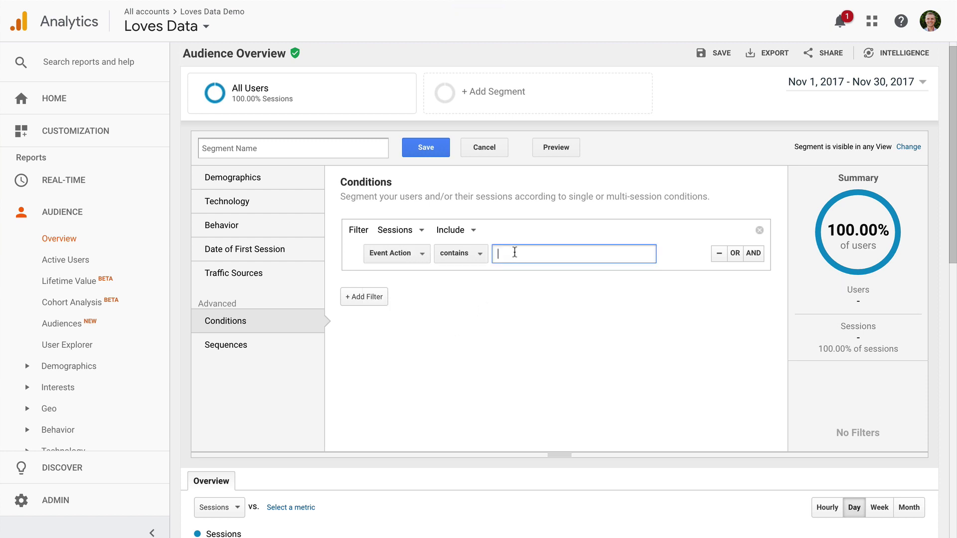
text(50)
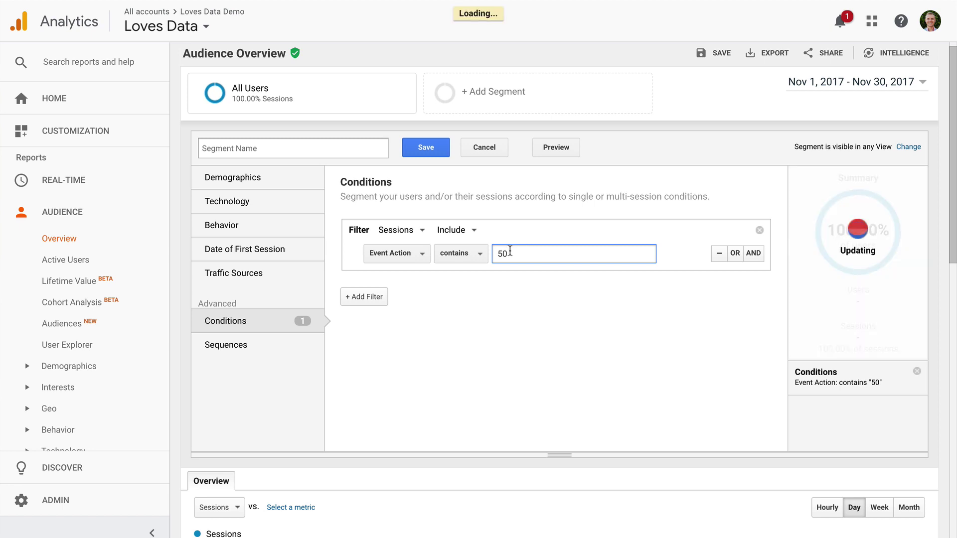
click(322, 148)
text(Scrolled 50%)
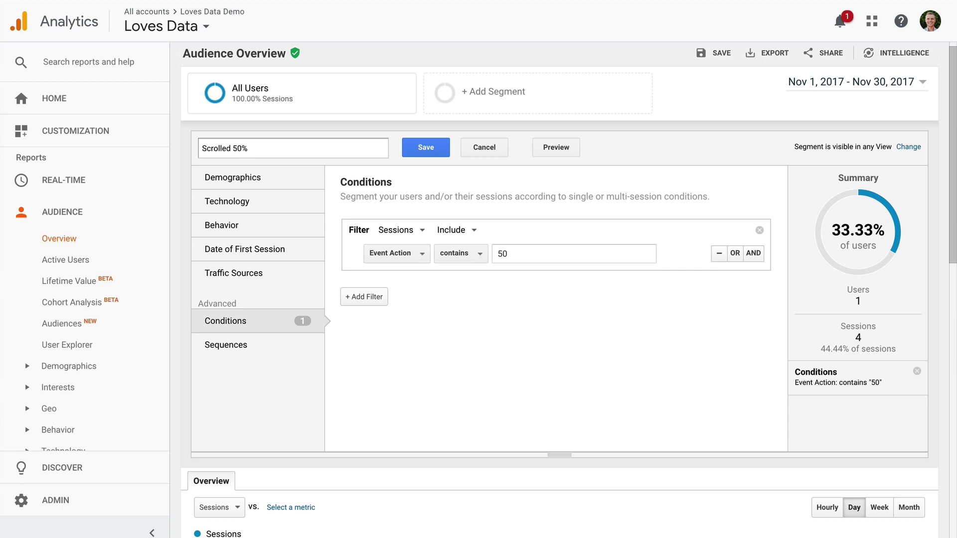
click(437, 152)
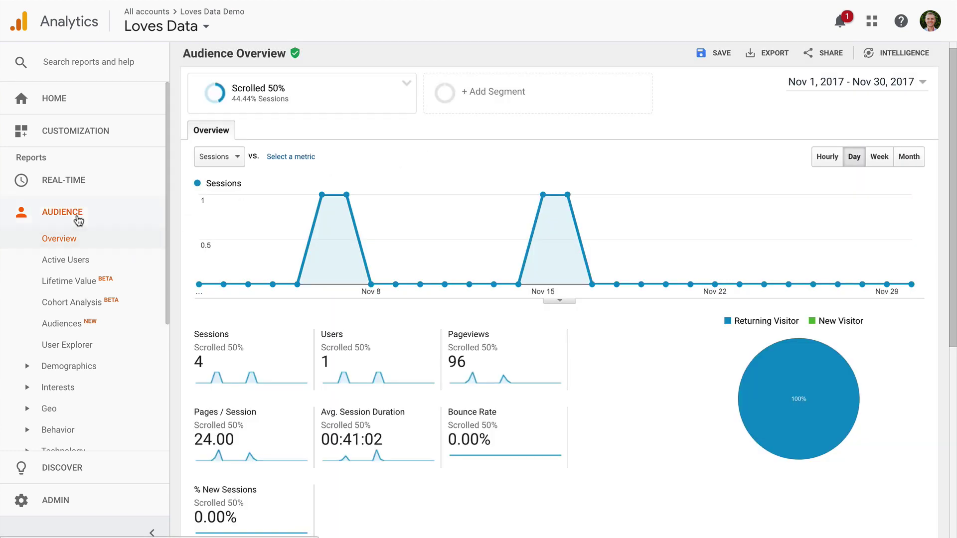
scroll(79, 221, down, 4)
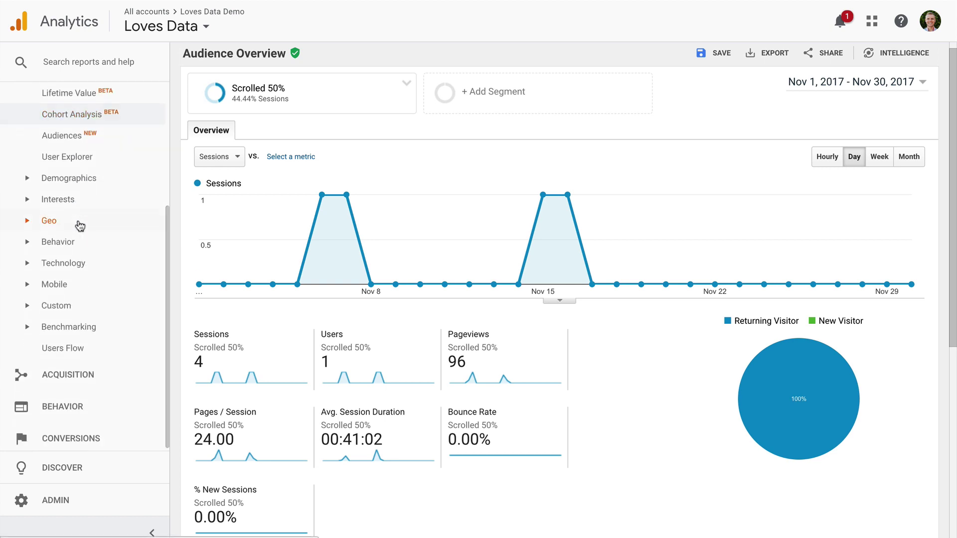
click(107, 373)
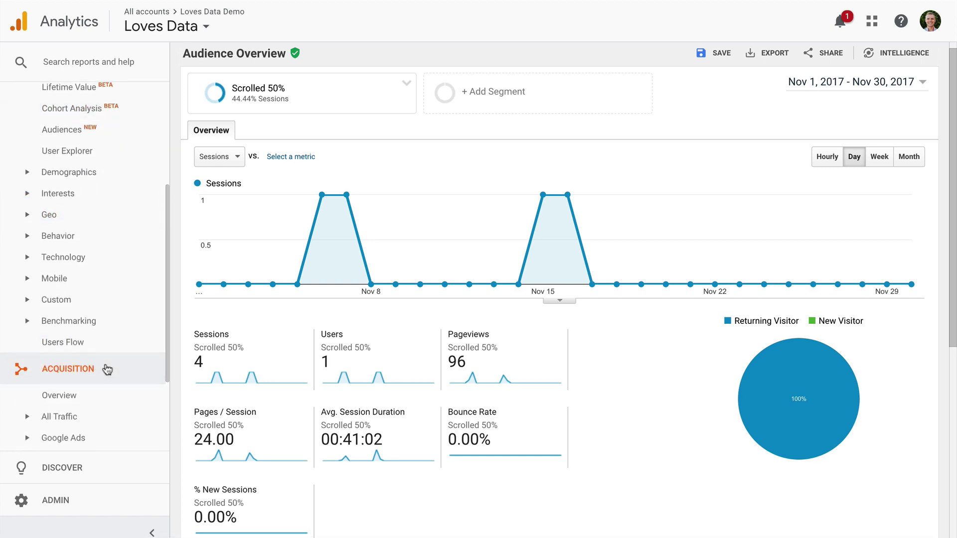
scroll(105, 369, down, 3)
click(94, 423)
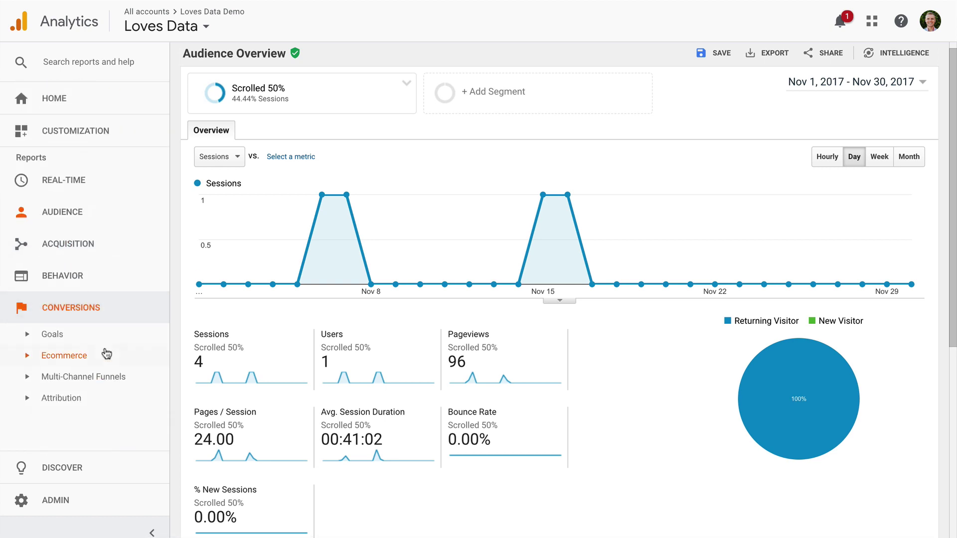